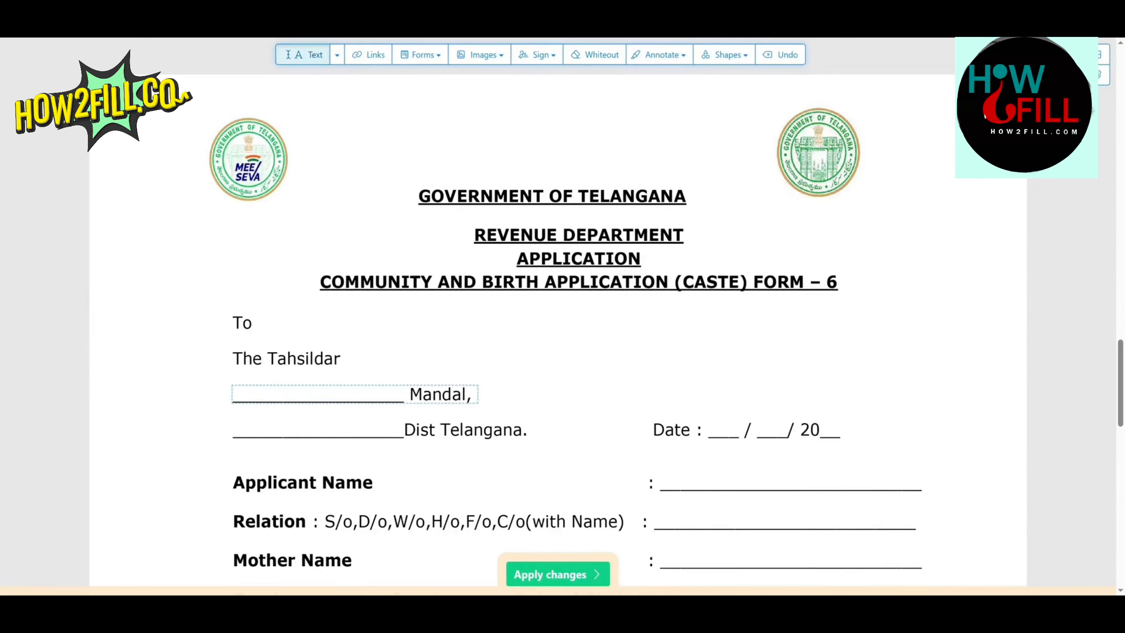
Step: Fill in the Tahsildar addressee lines with JANGAON as the mandal and JANGAON as the district
left_click(258, 397)
type("JANGAON")
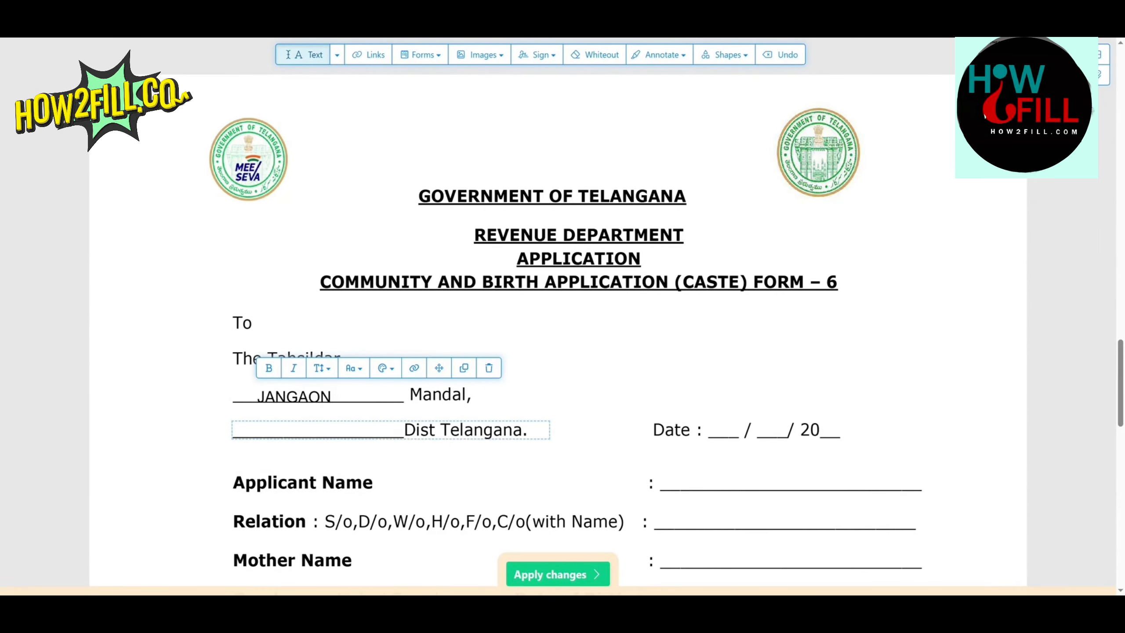
left_click(267, 430)
type("JANGAO")
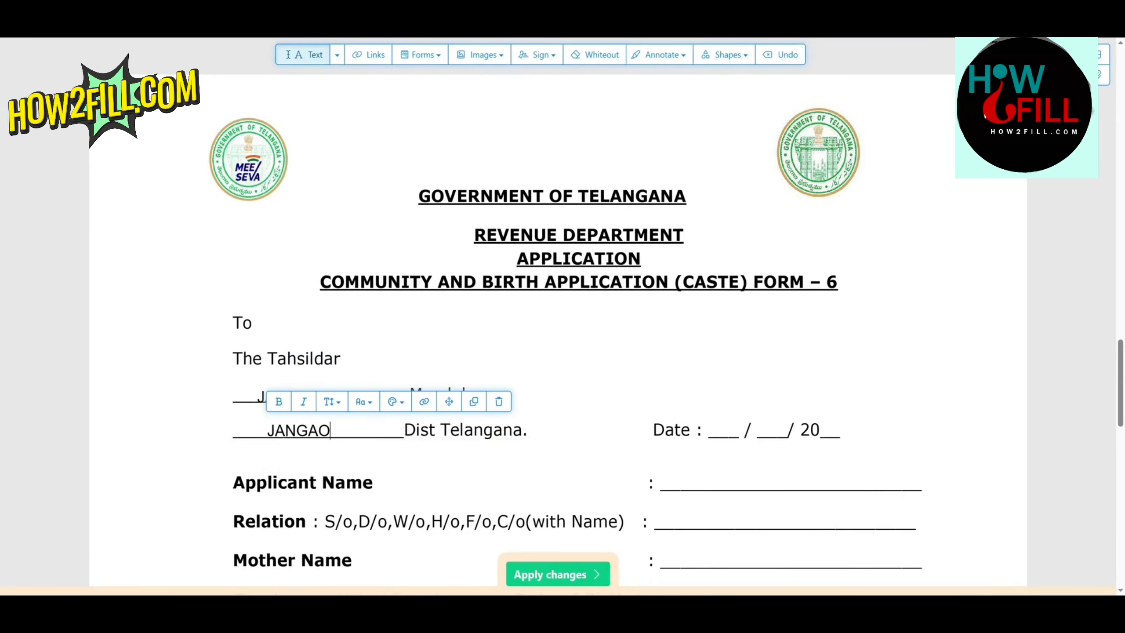
type("N")
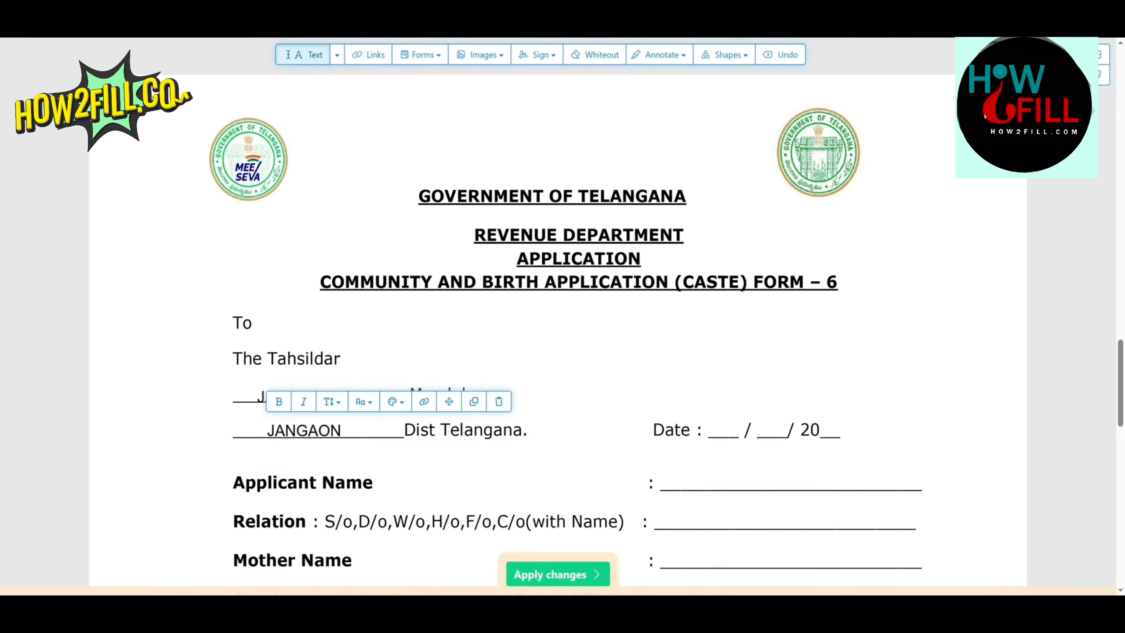
Step: Enter 14 as the day in the form's date line and dismiss the font replacement options
scroll(562, 310, "down", 3)
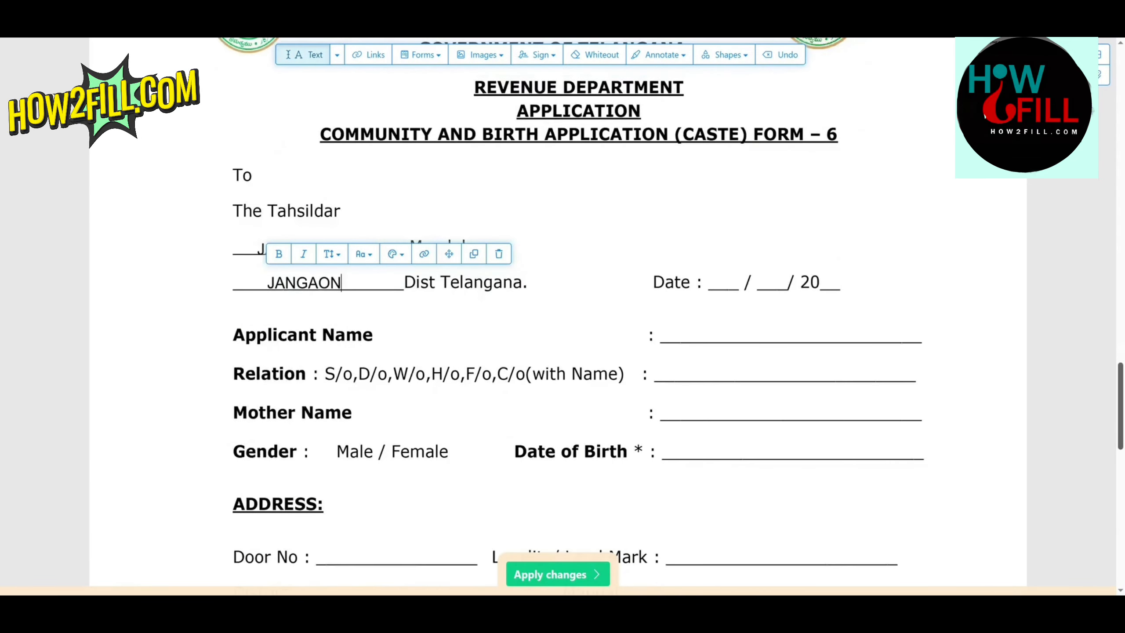
scroll(563, 311, "down", 5)
scroll(563, 310, "up", 3)
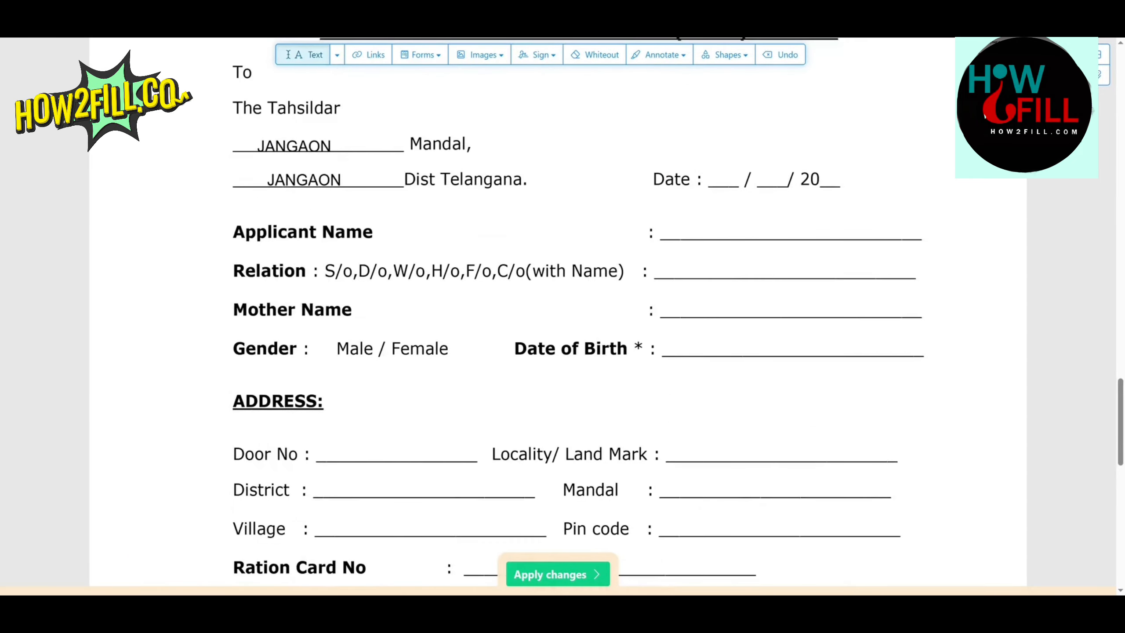
left_click(723, 180)
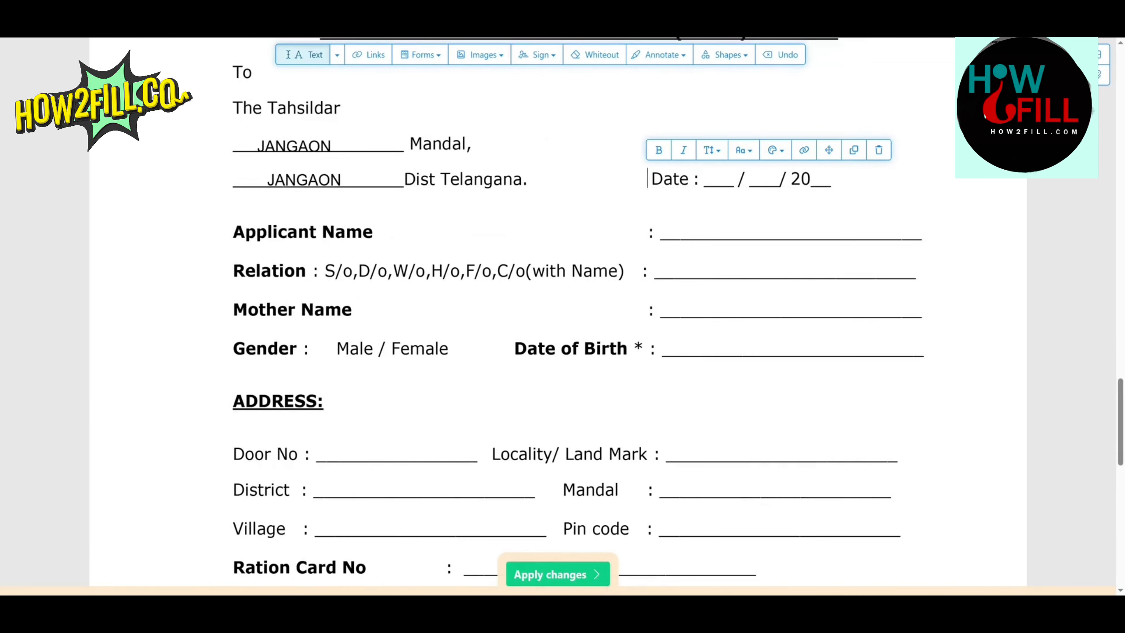
left_click(705, 179)
type("14")
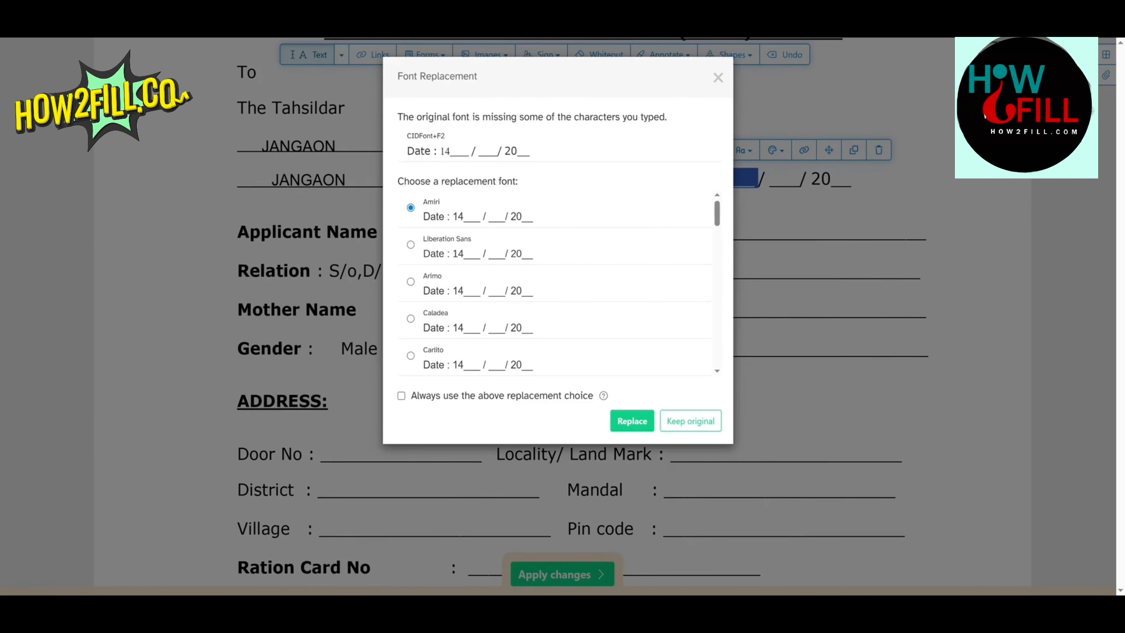
left_click(719, 77)
key("ctrl+a")
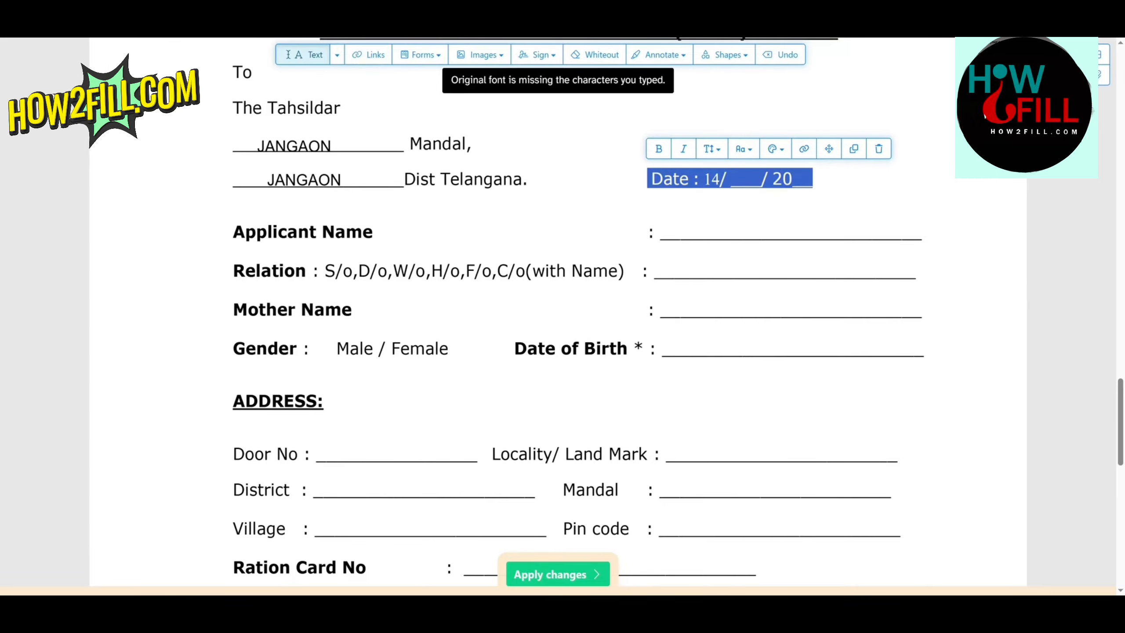
Step: Complete the form's date line with month 04 and year 2026 in place of the blanks
left_click(751, 179)
key("Delete")
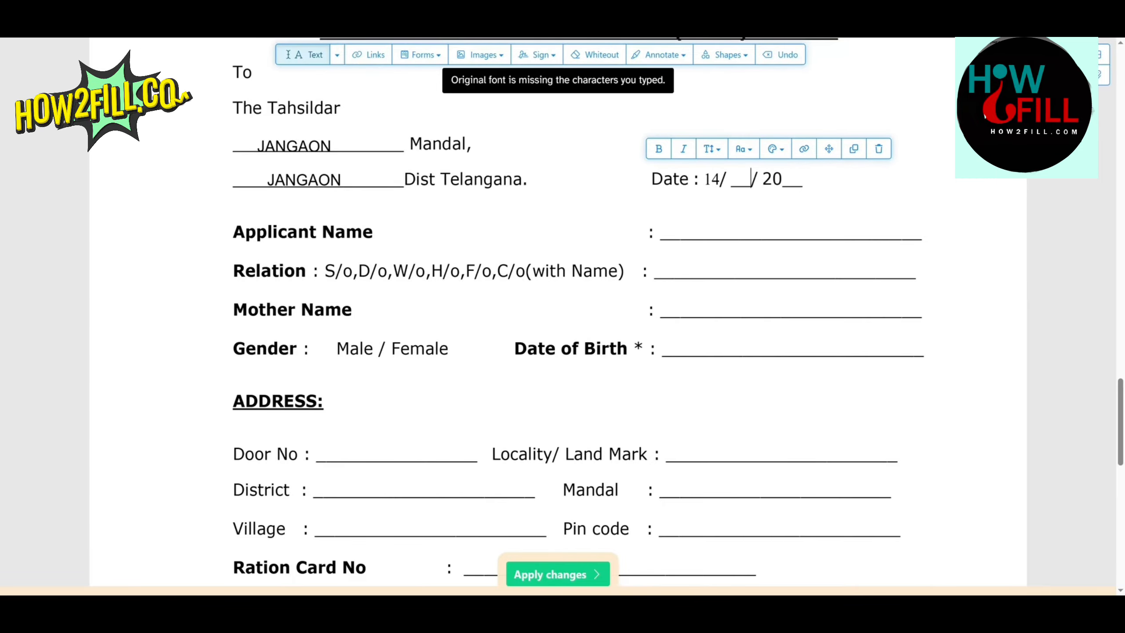
key("BackSpace")
key("BackSpace")
type("04")
key("Right")
key("Right")
key("Right")
key("Right")
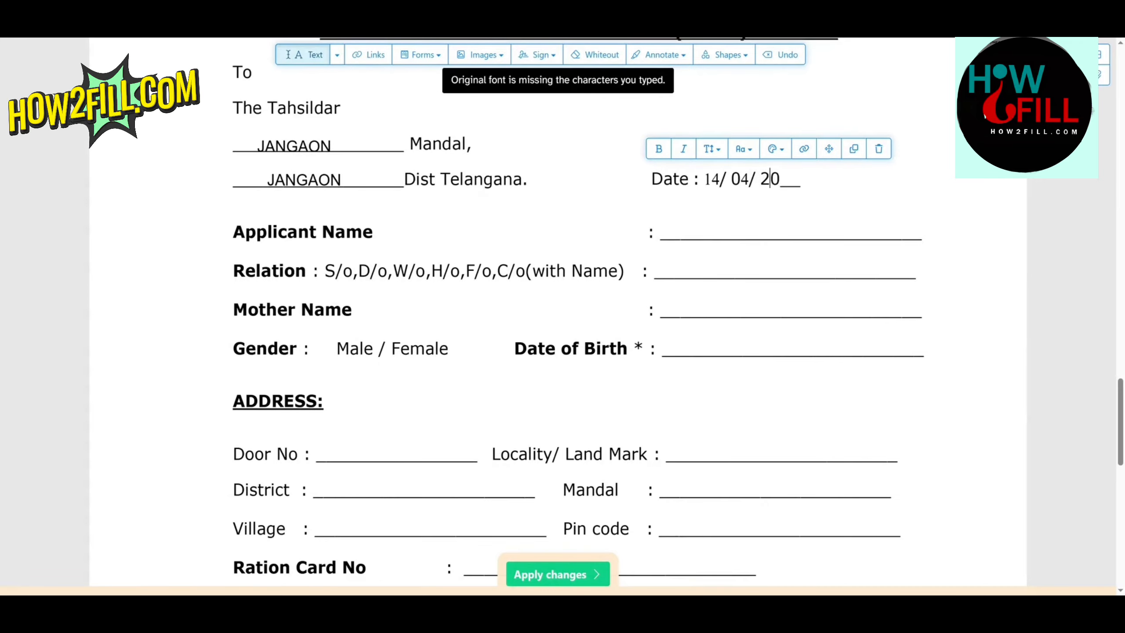
key("Delete")
key("Delete")
type("26")
Step: Enter the applicant's full name on the Applicant Name line
left_click(787, 233)
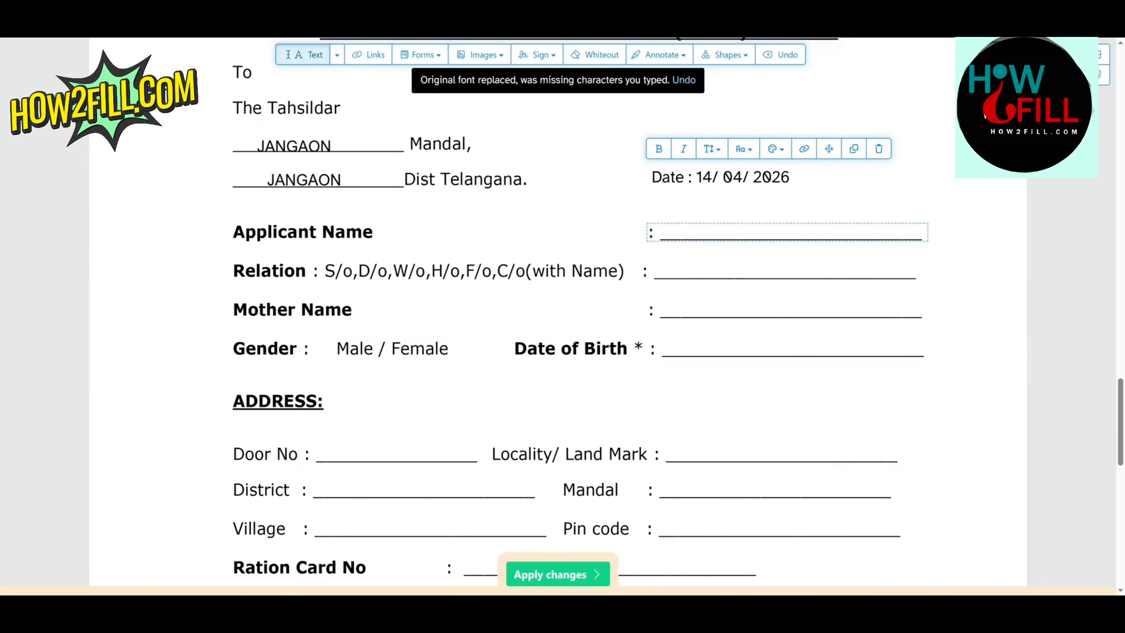
left_click(787, 232)
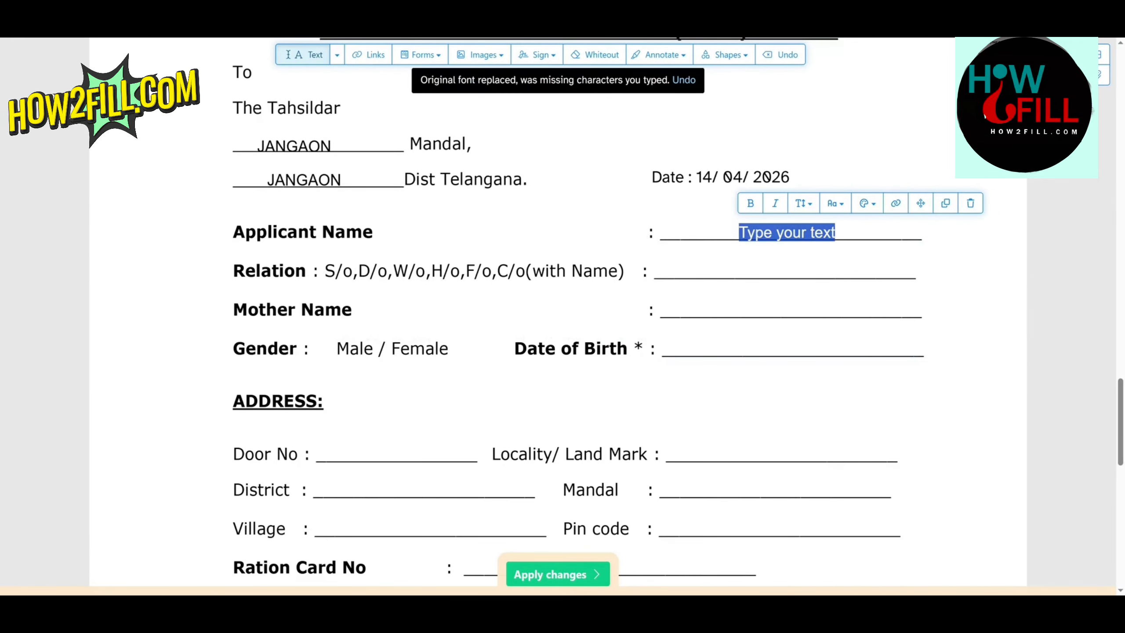
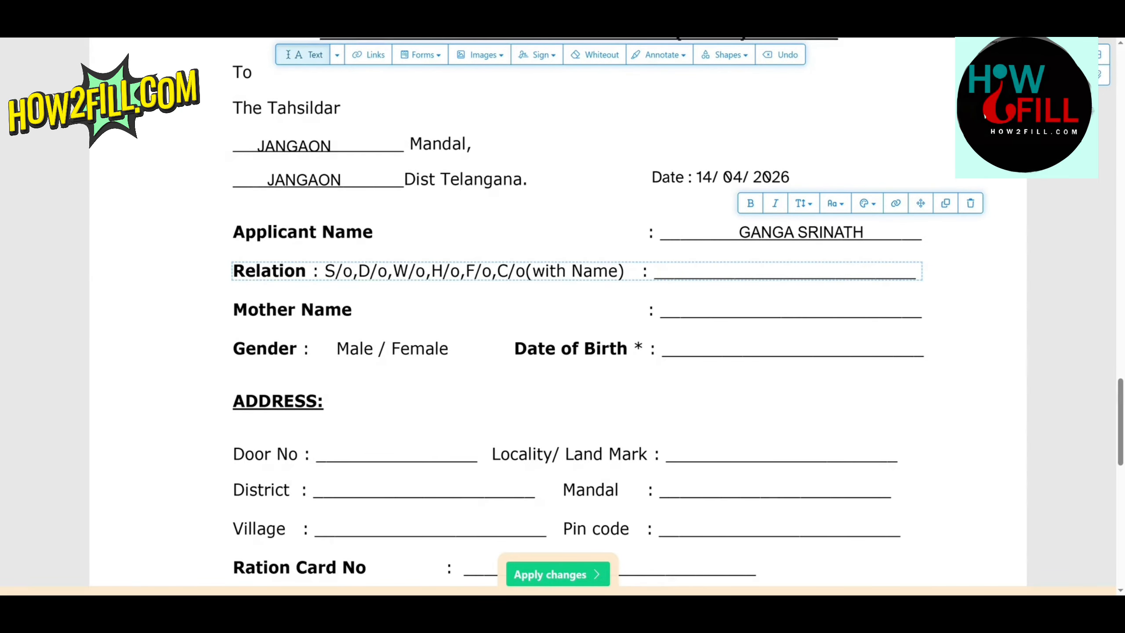
Step: Enter the relative's full name on the Relation line
left_click(762, 271)
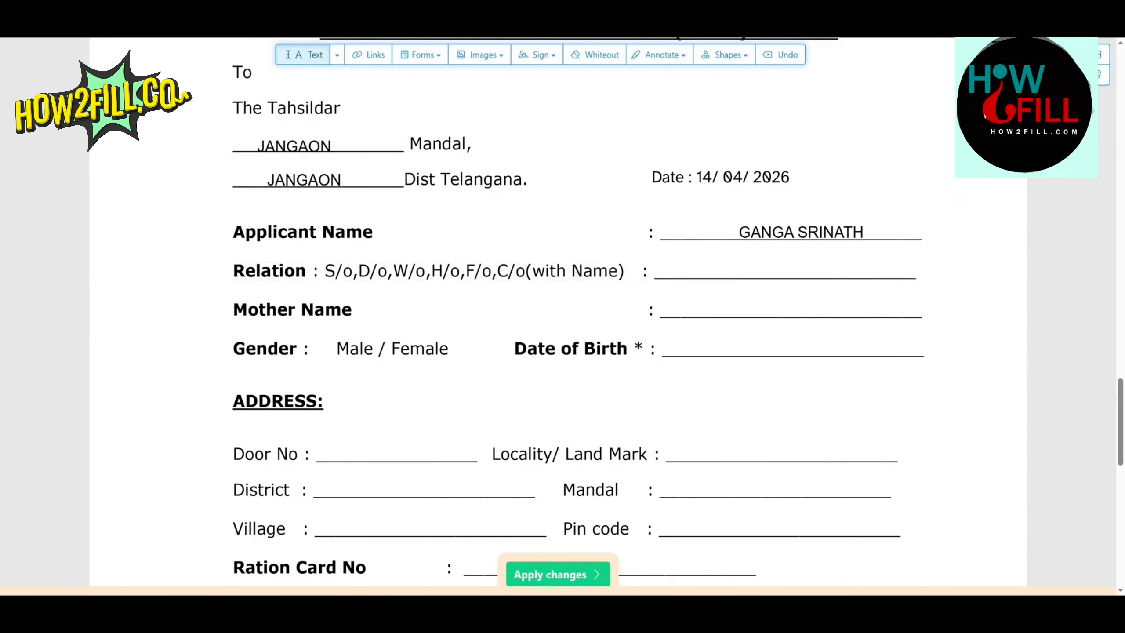
left_click(766, 272)
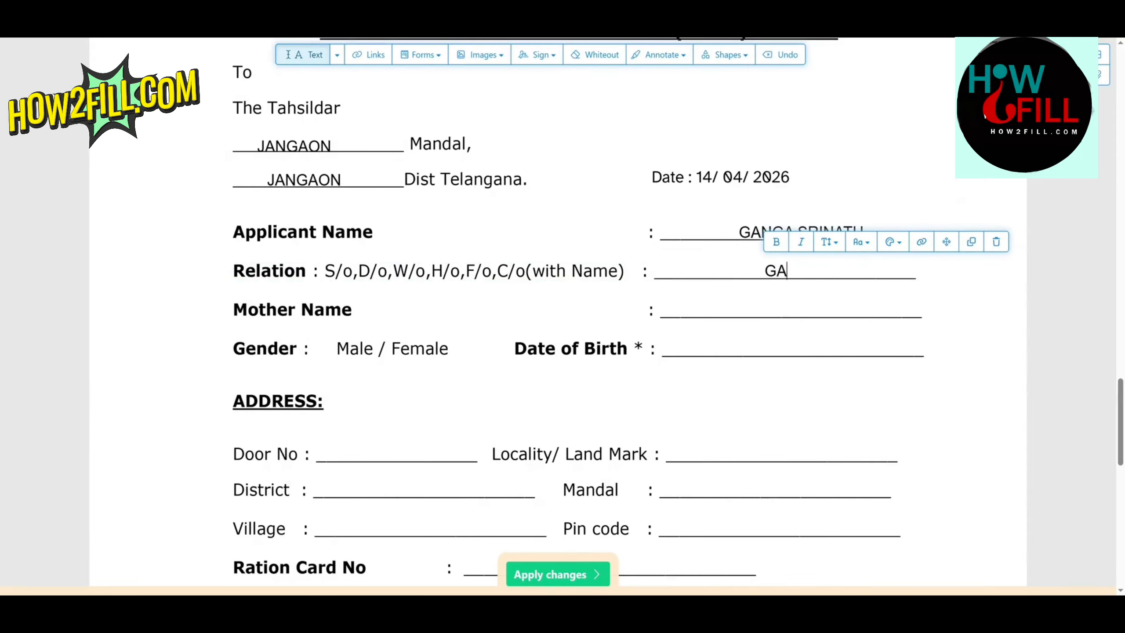
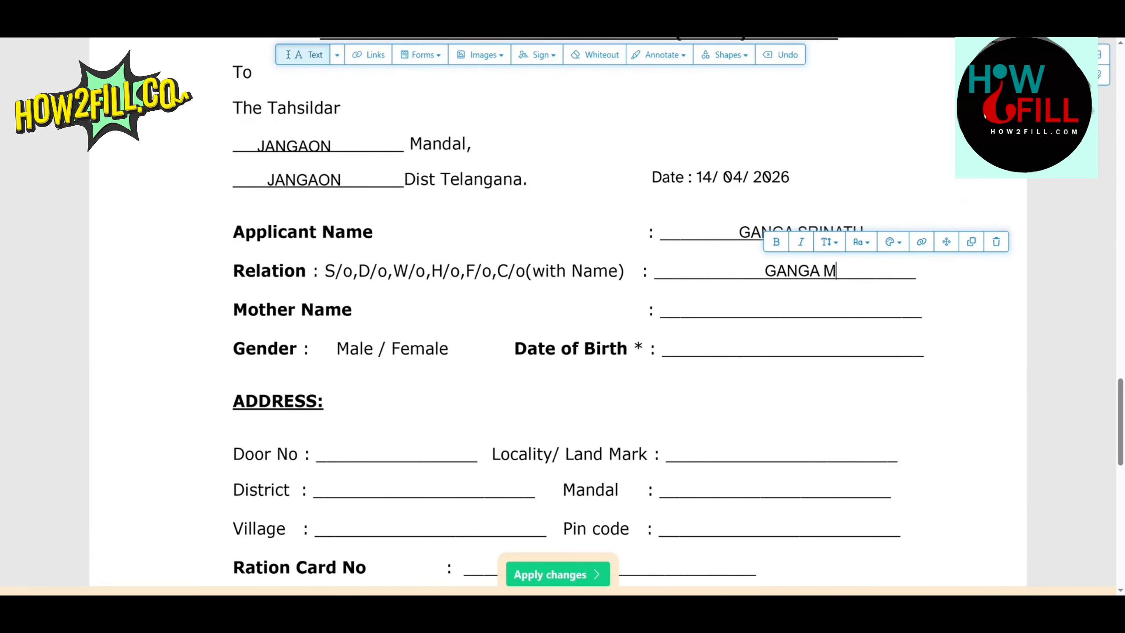
Step: Enter the mother's full name on the Mother Name line
left_click(750, 311)
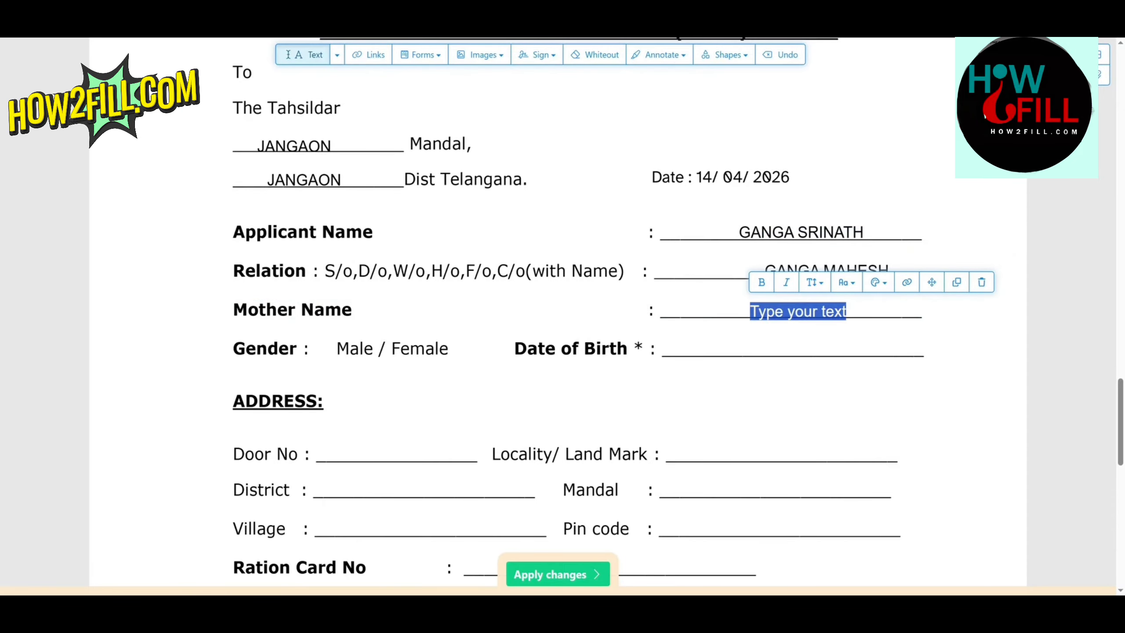
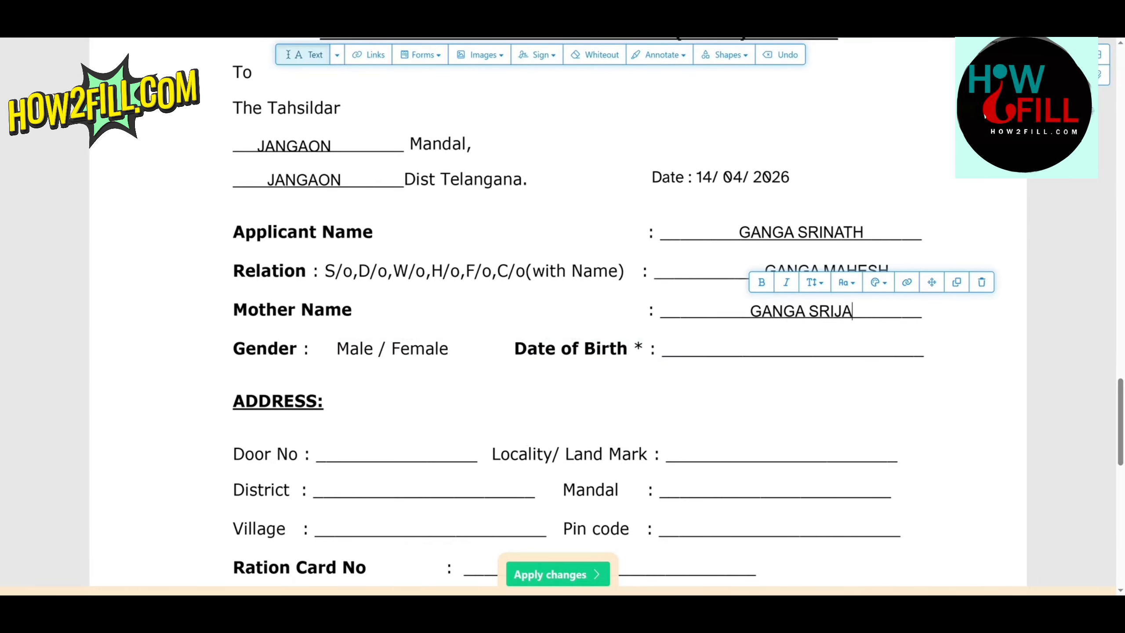
left_click(620, 382)
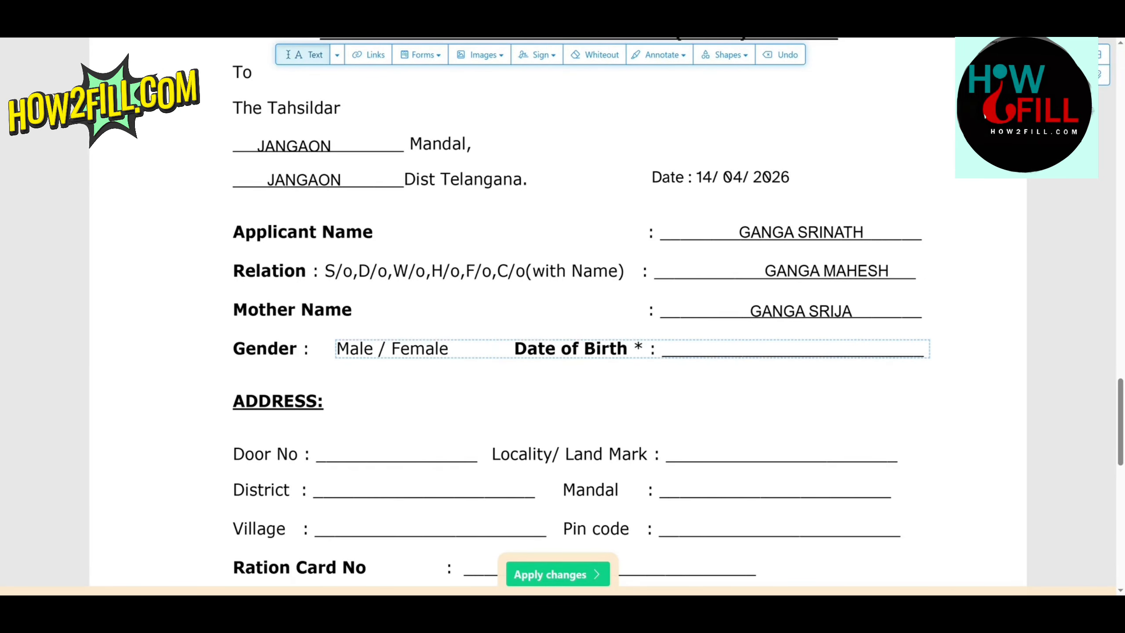
Step: Fill in the applicant's date of birth on the Date of Birth line
left_click(717, 350)
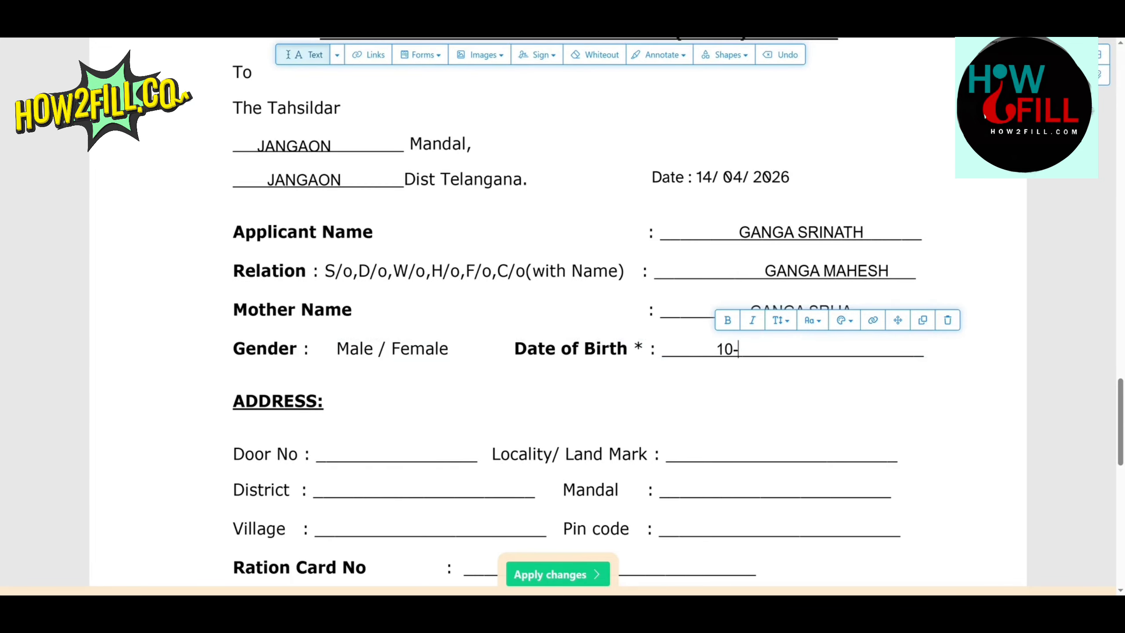
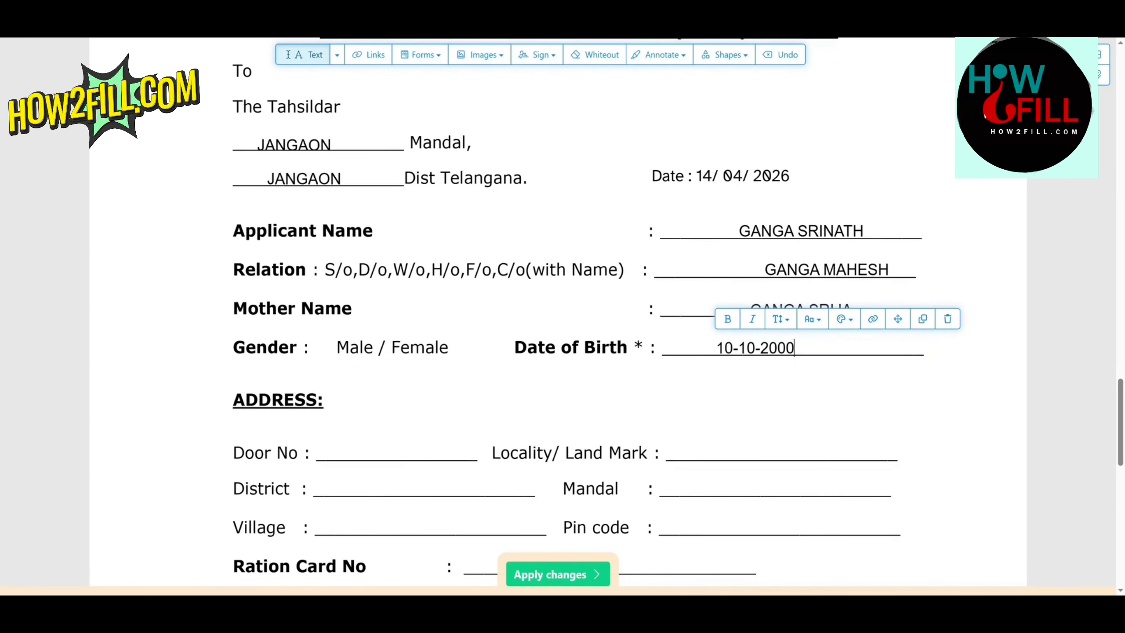
Step: Fill in the applicant's door number and locality or landmark in the address section
scroll(567, 310, "down", 5)
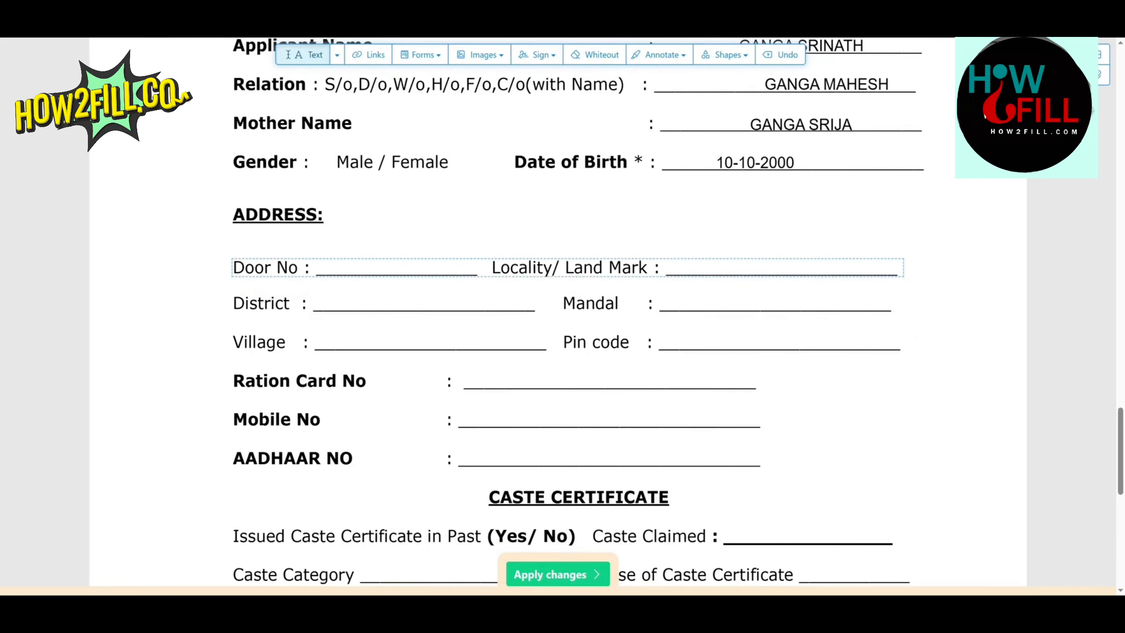
left_click(347, 270)
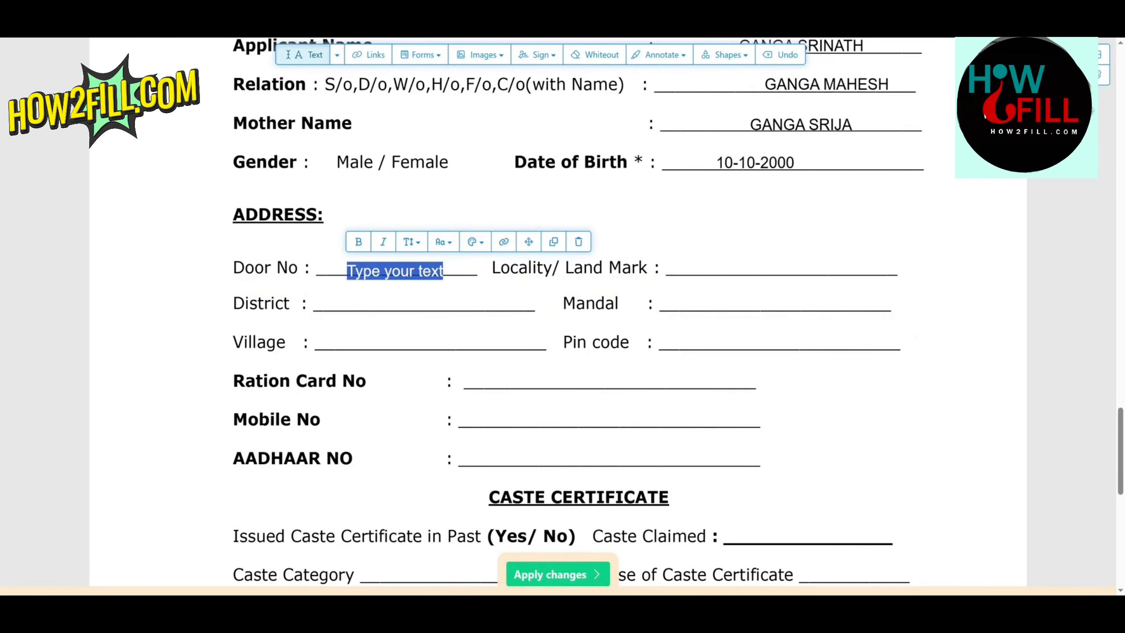
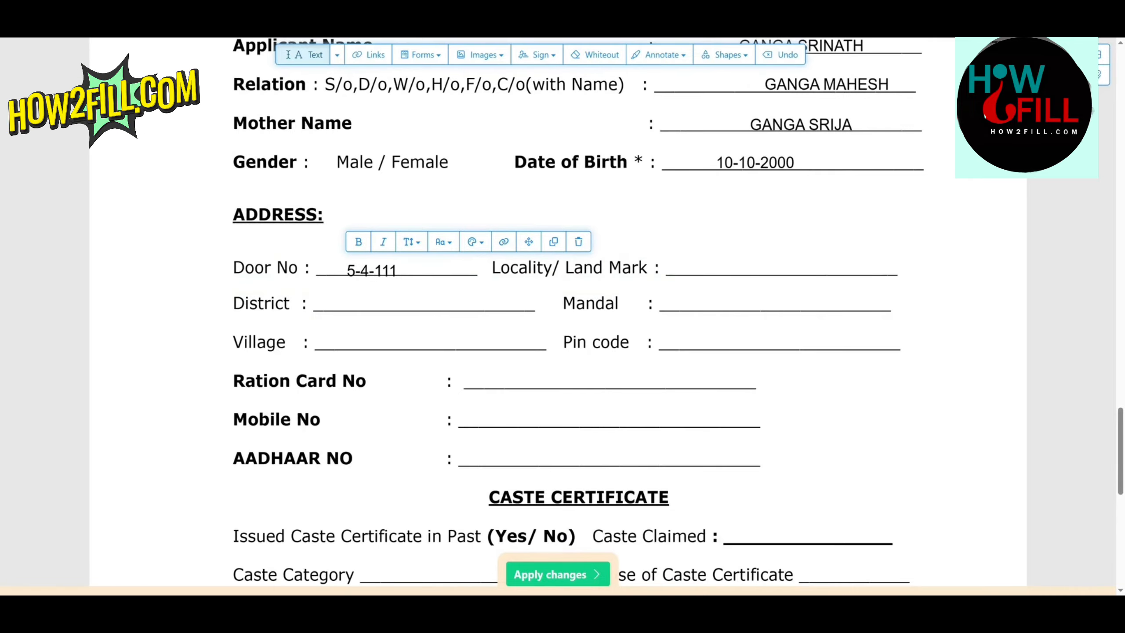
left_click(724, 266)
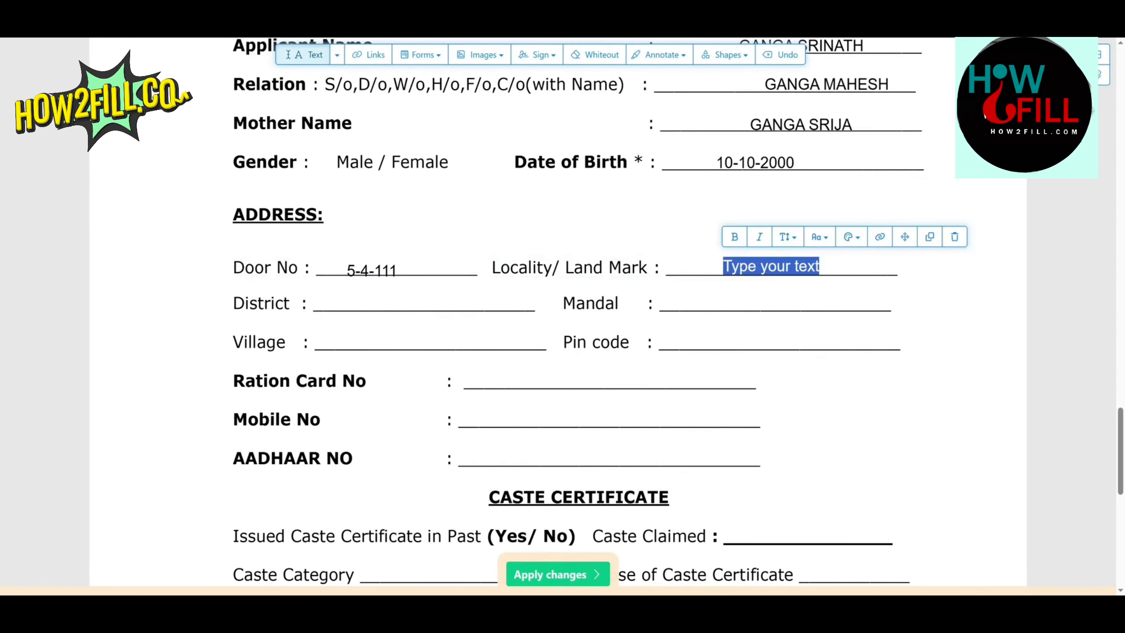
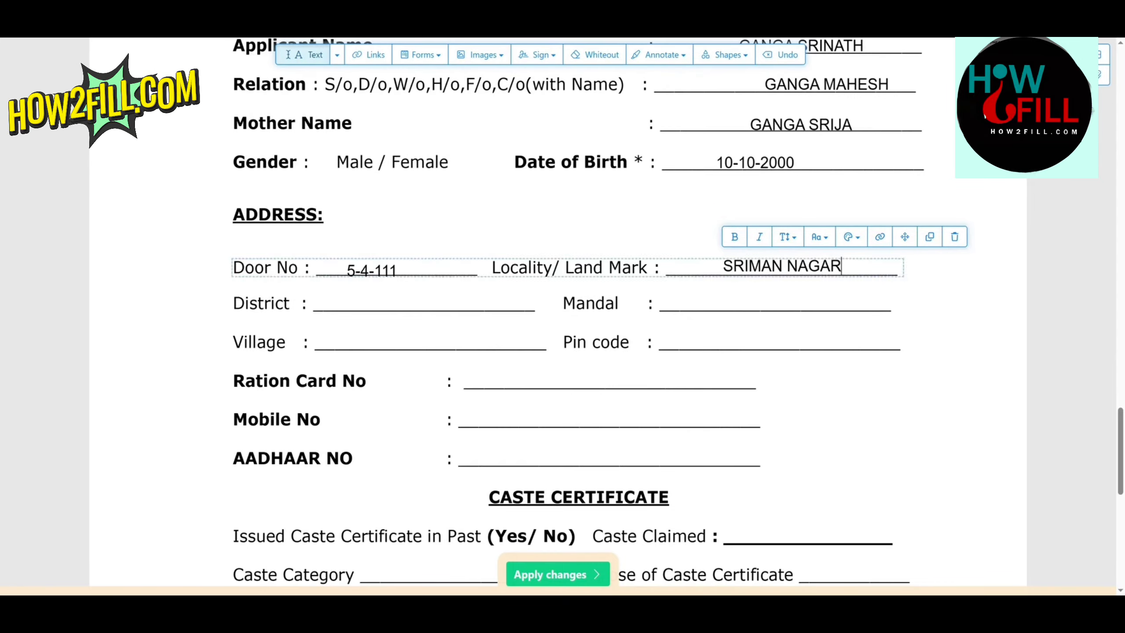
Step: Fill in the applicant's district and mandal in the address section
left_click(372, 307)
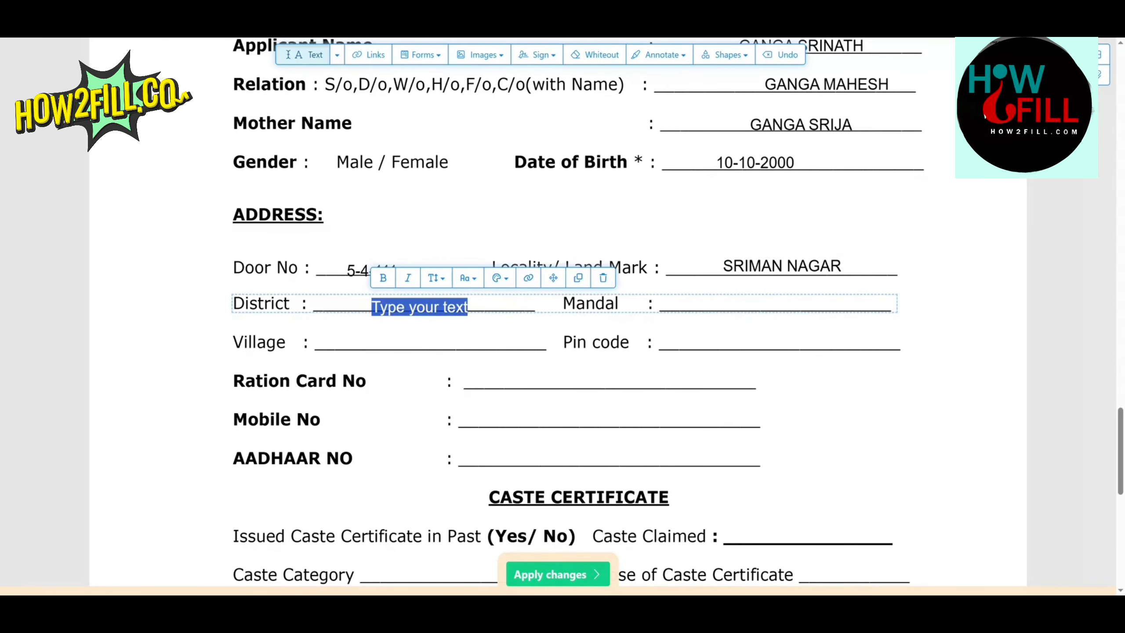
type("JANGAON")
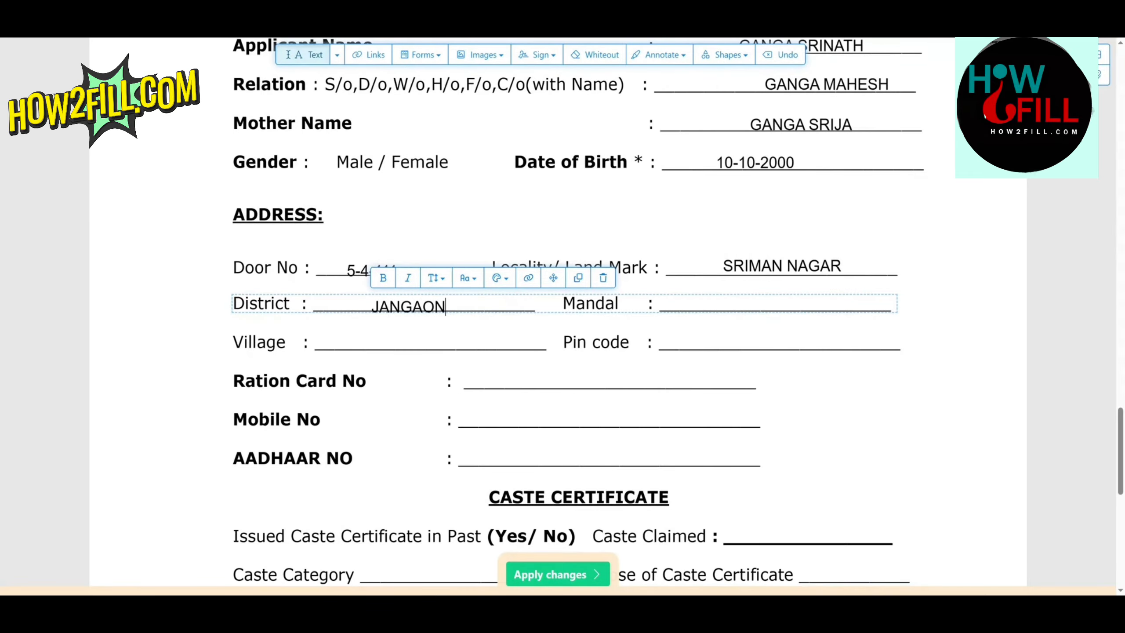
left_click(754, 300)
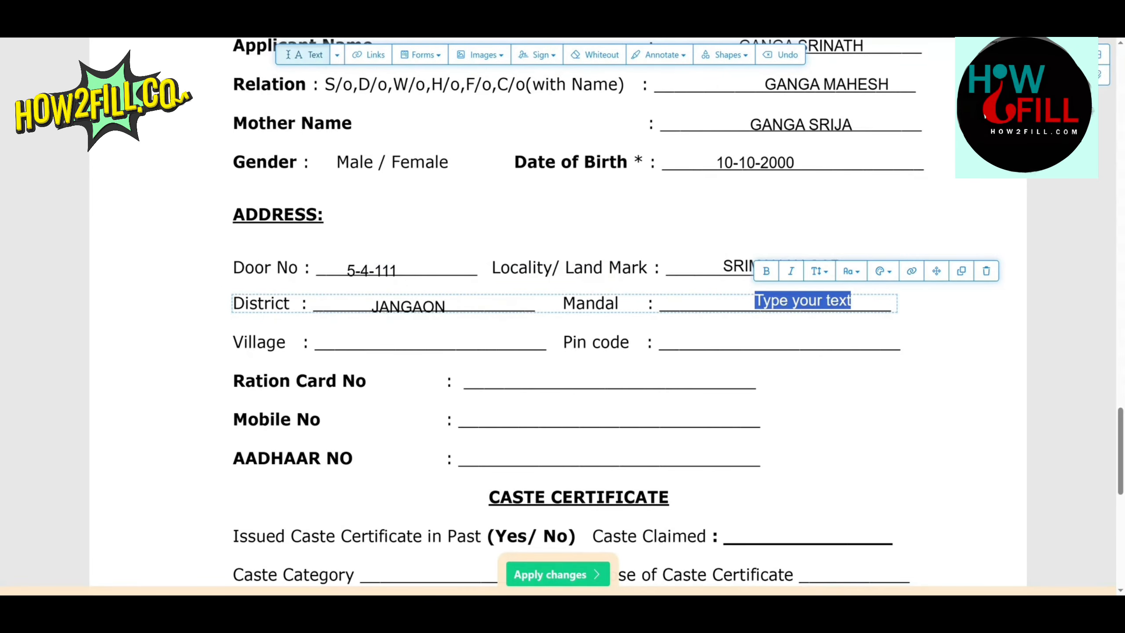
type("JANGAON")
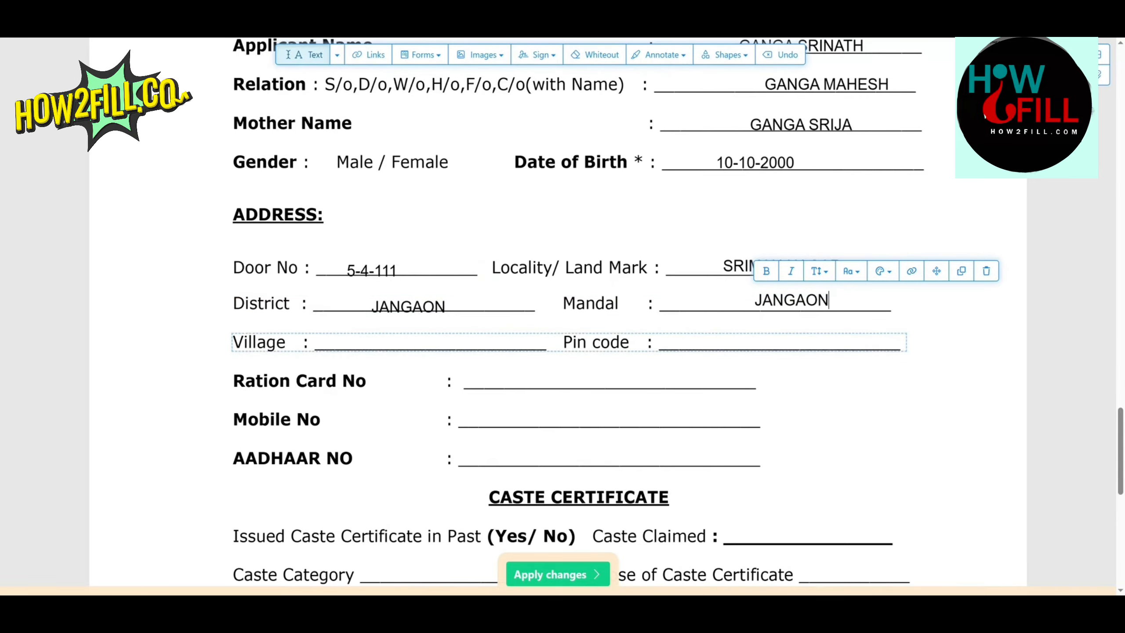
Step: Fill in the applicant's village and postal pin code in the address section
left_click(386, 342)
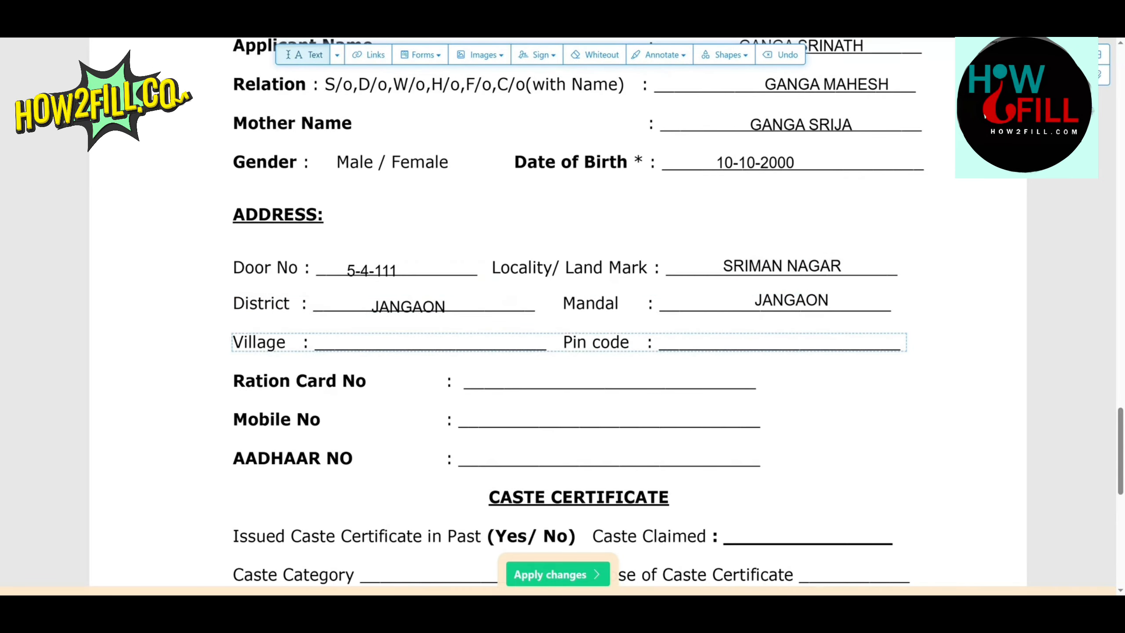
left_click(377, 342)
type("SHAMI")
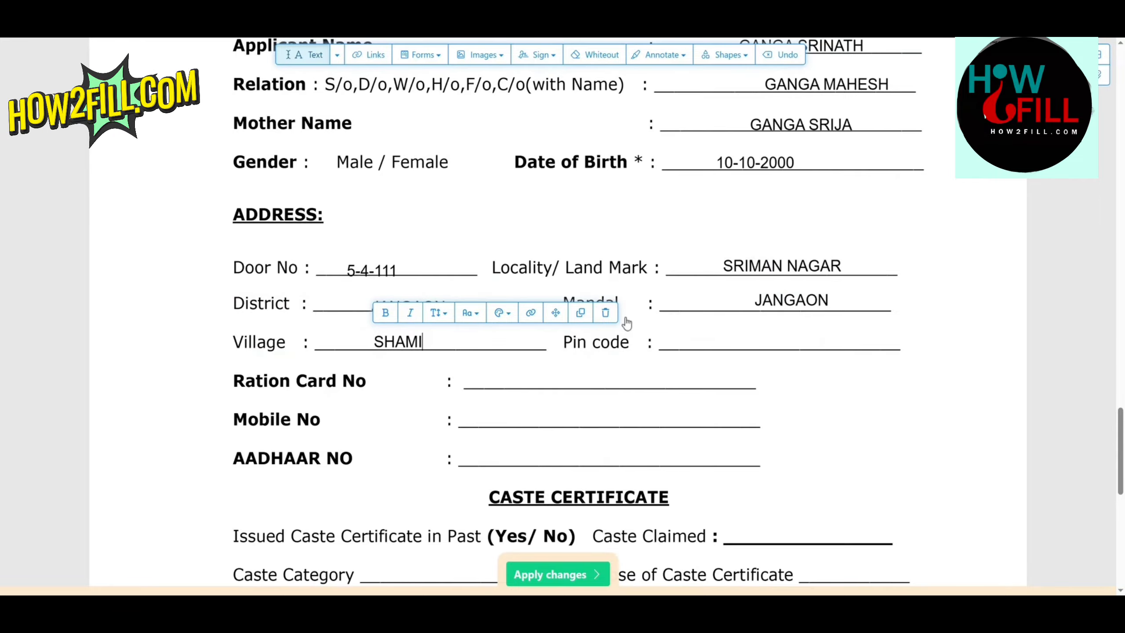
type("RPET")
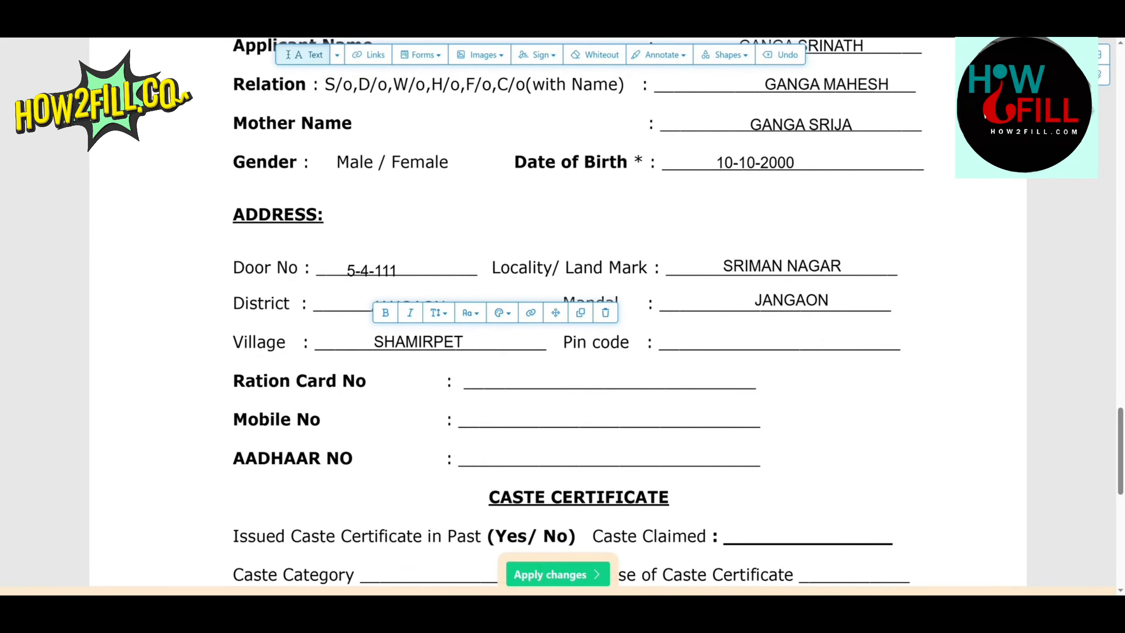
left_click(757, 344)
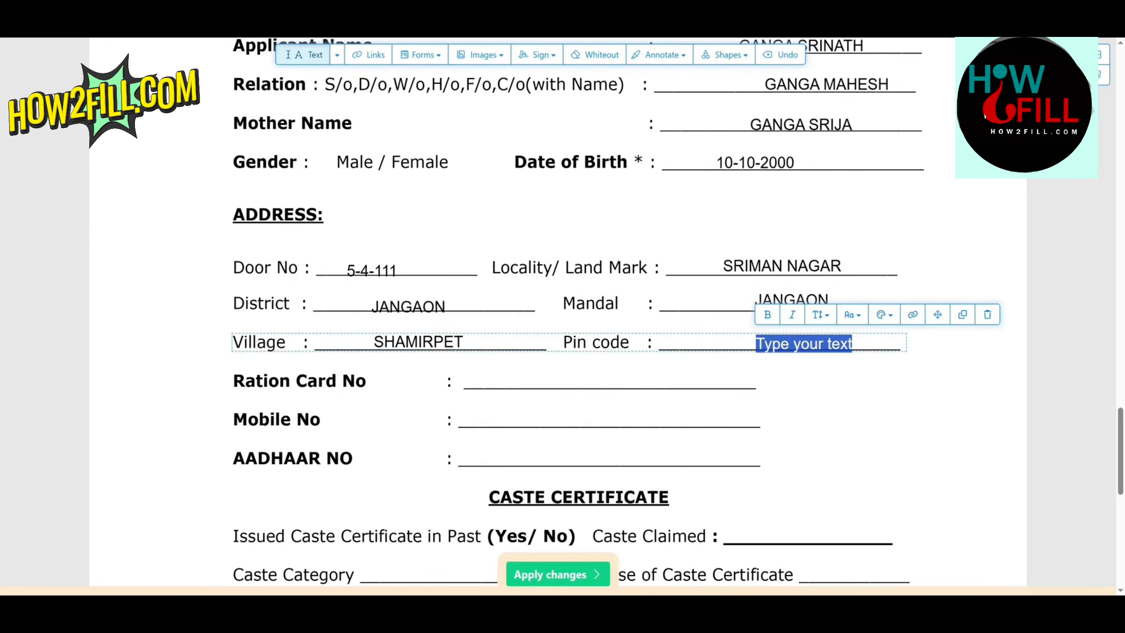
type("506167")
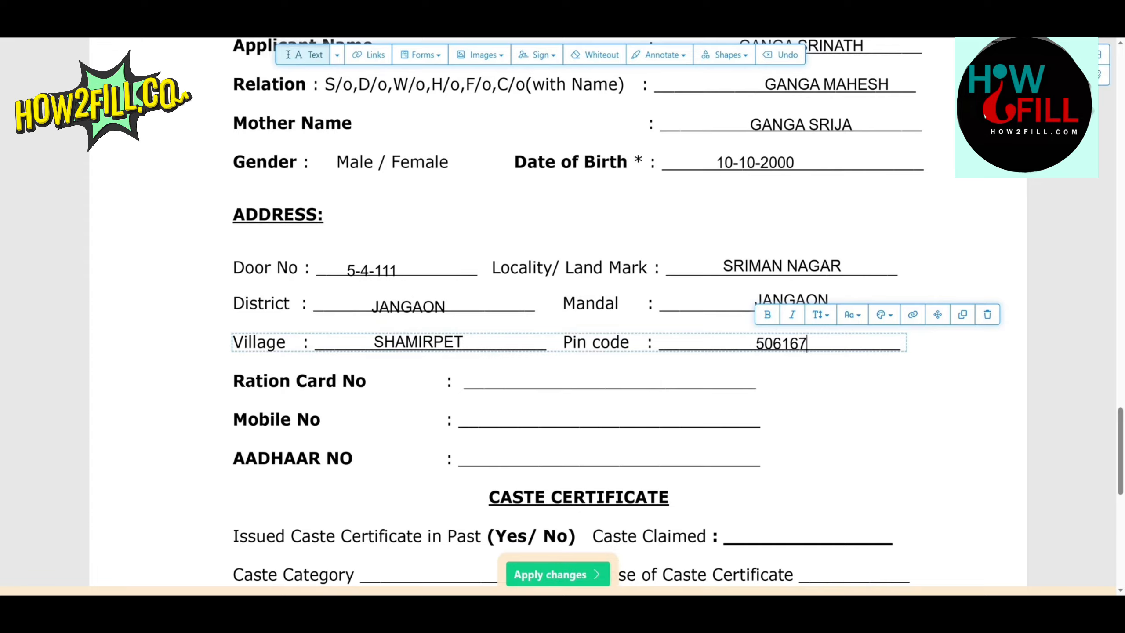
Step: Enter the applicant's ration card number on the Ration Card No line
scroll(532, 376, "down", 1)
left_click(531, 360)
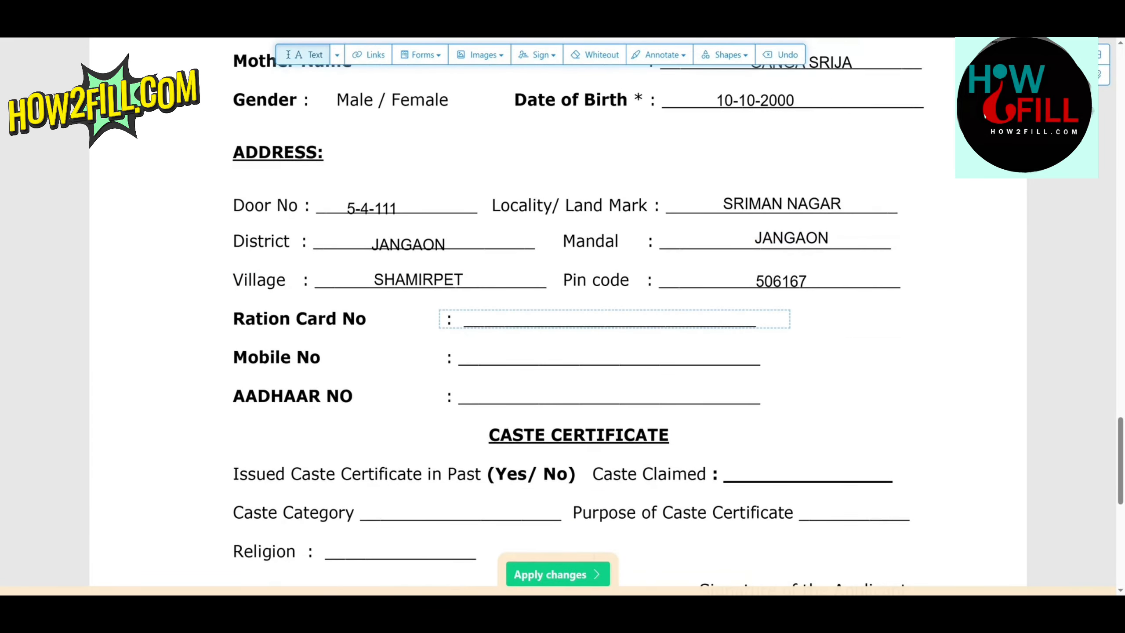
left_click(527, 319)
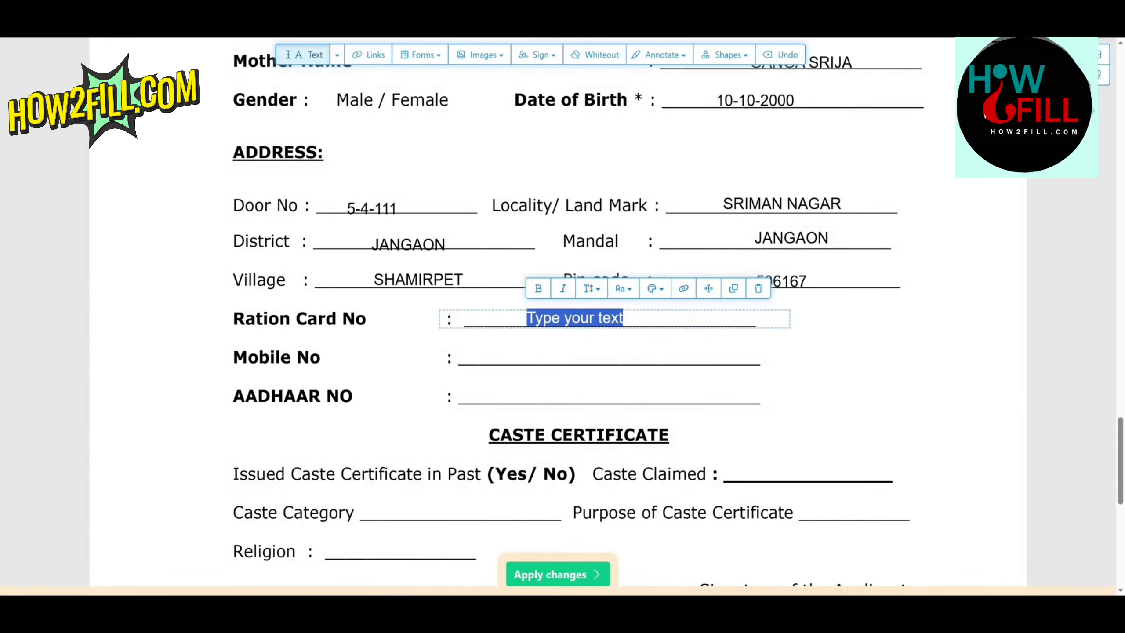
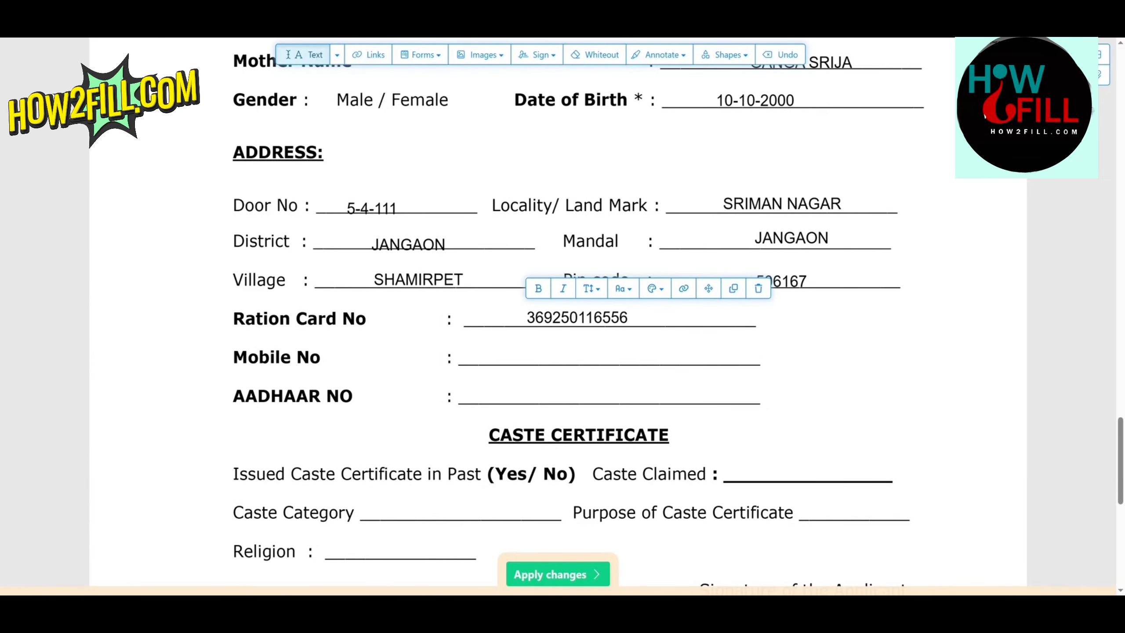
Step: Fill in the applicant's mobile number and Aadhaar number on their lines below the ration card number
left_click(540, 359)
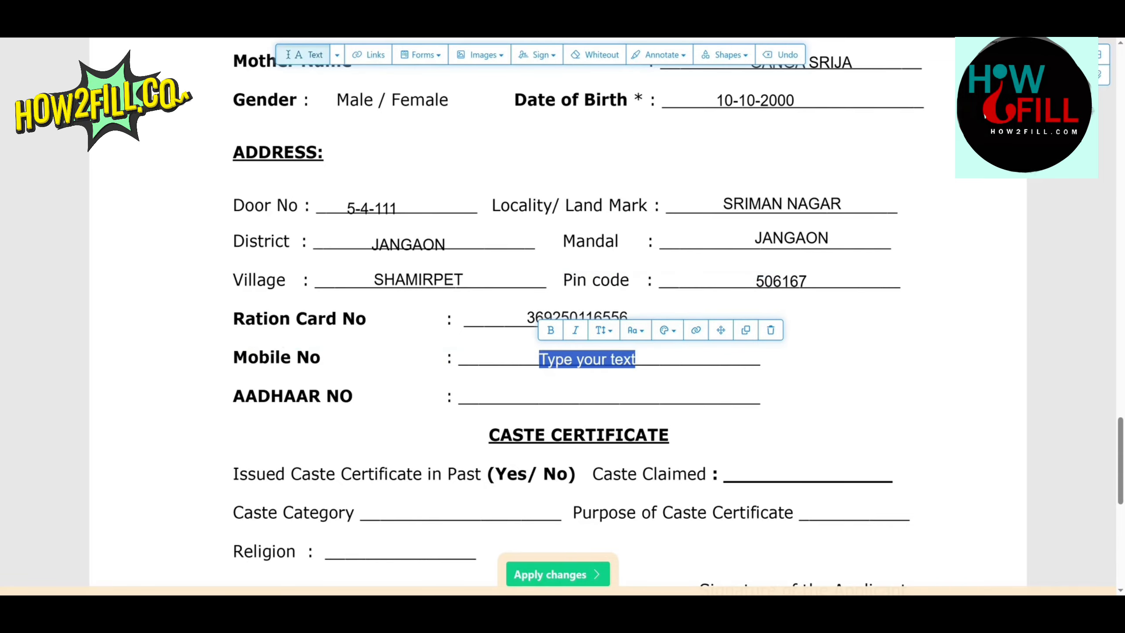
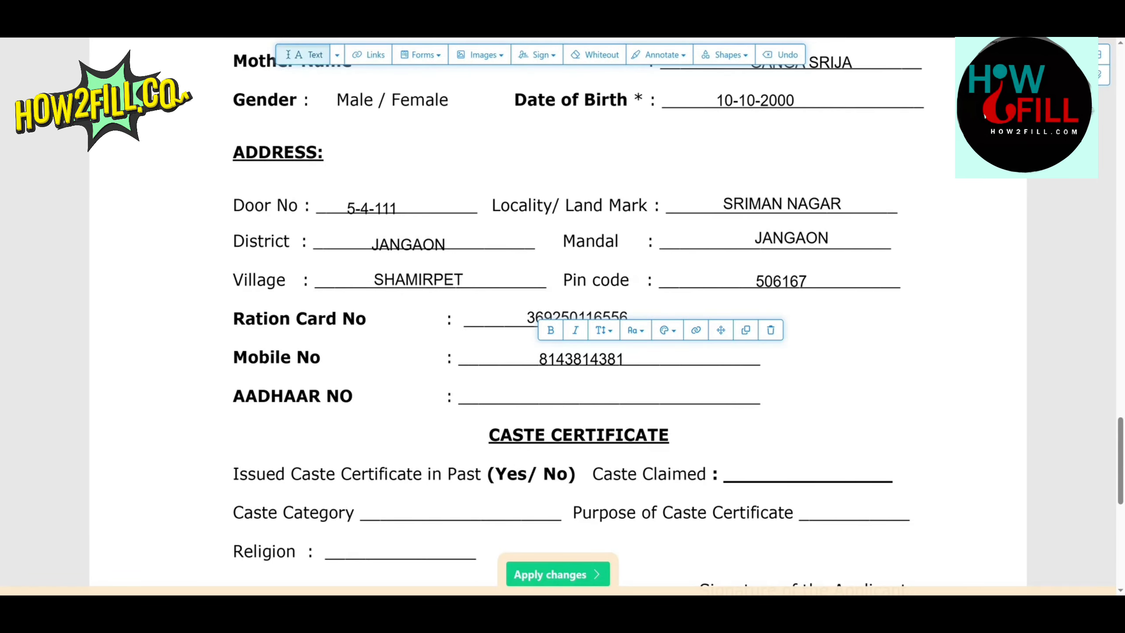
left_click(540, 394)
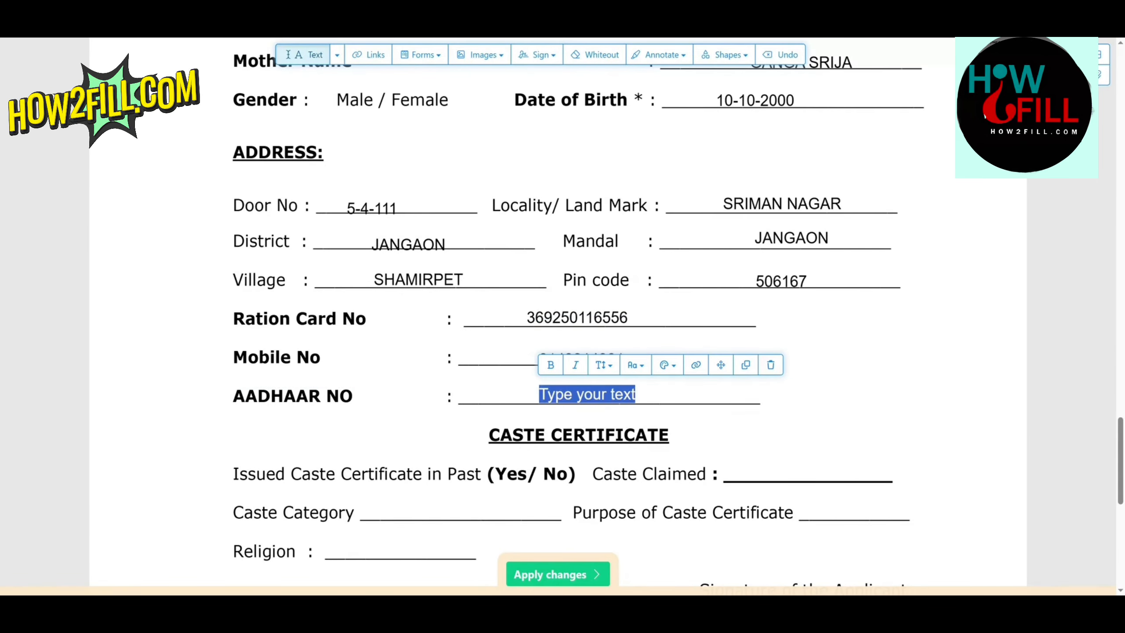
type("1234")
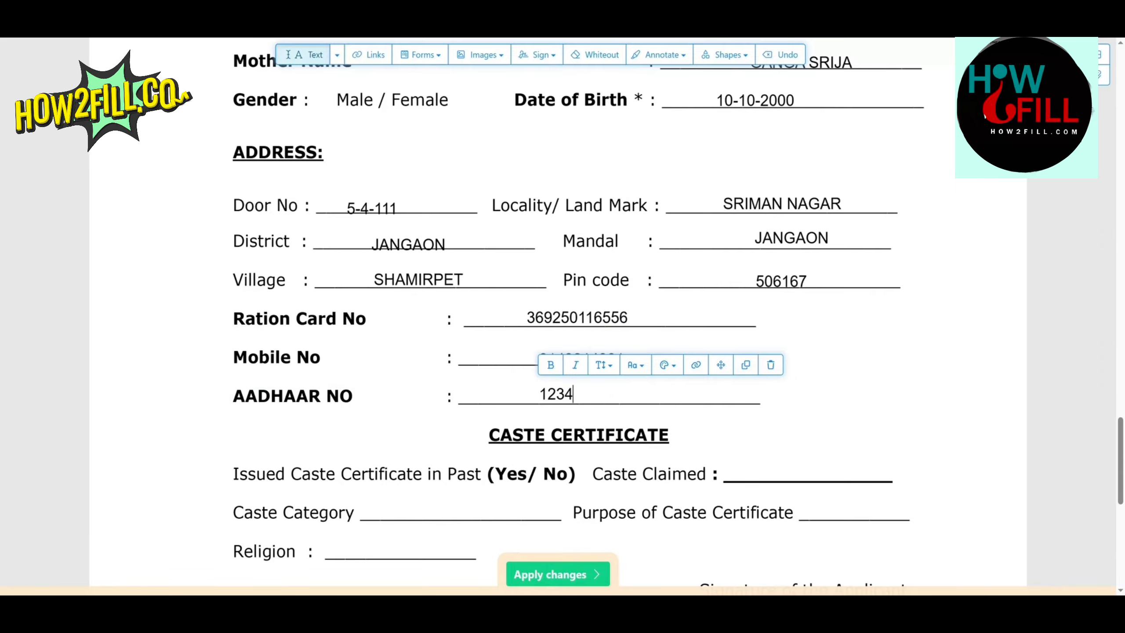
type(" 1234 1234")
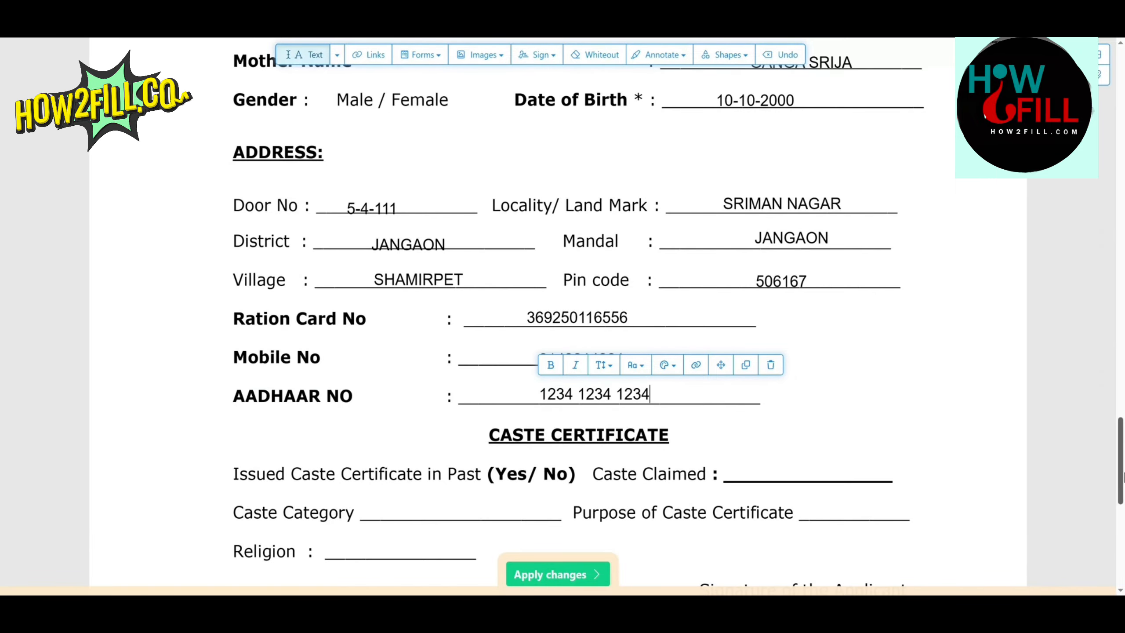
Step: In the Caste Certificate section, enter BC B as the caste claimed and GOUD as the caste category
scroll(971, 437, "down", 4)
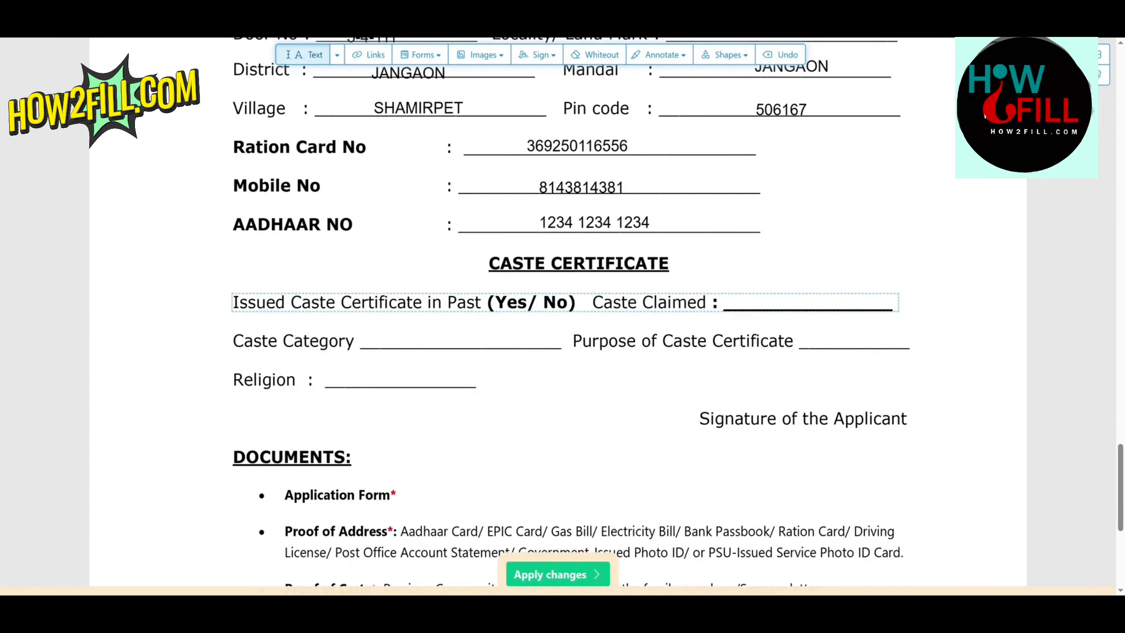
left_click(768, 306)
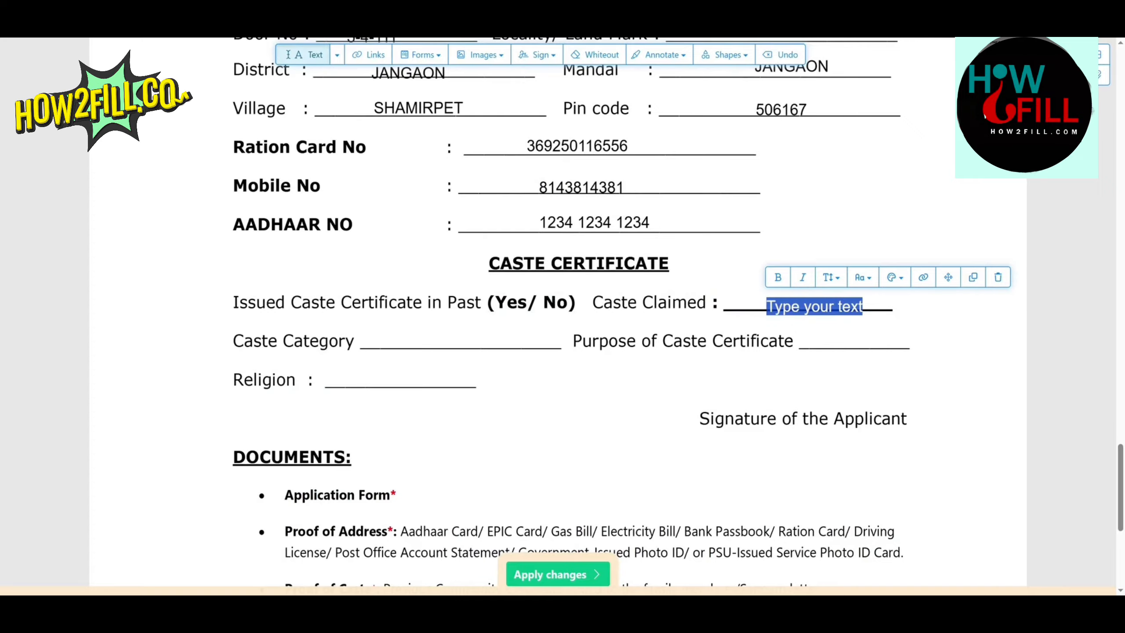
type("BC B")
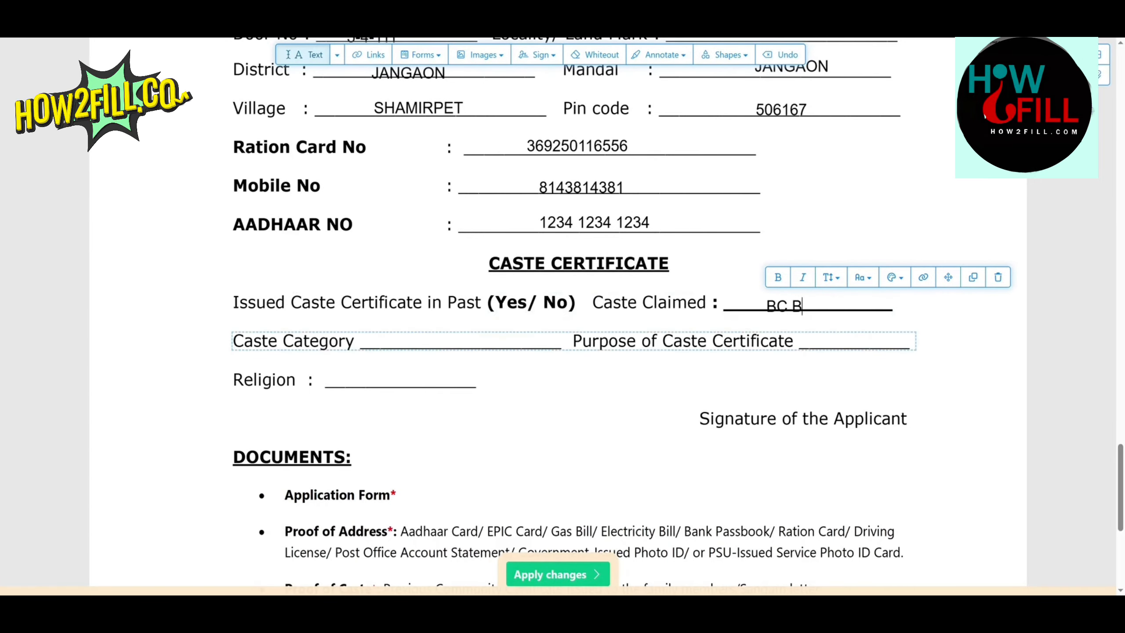
left_click(400, 341)
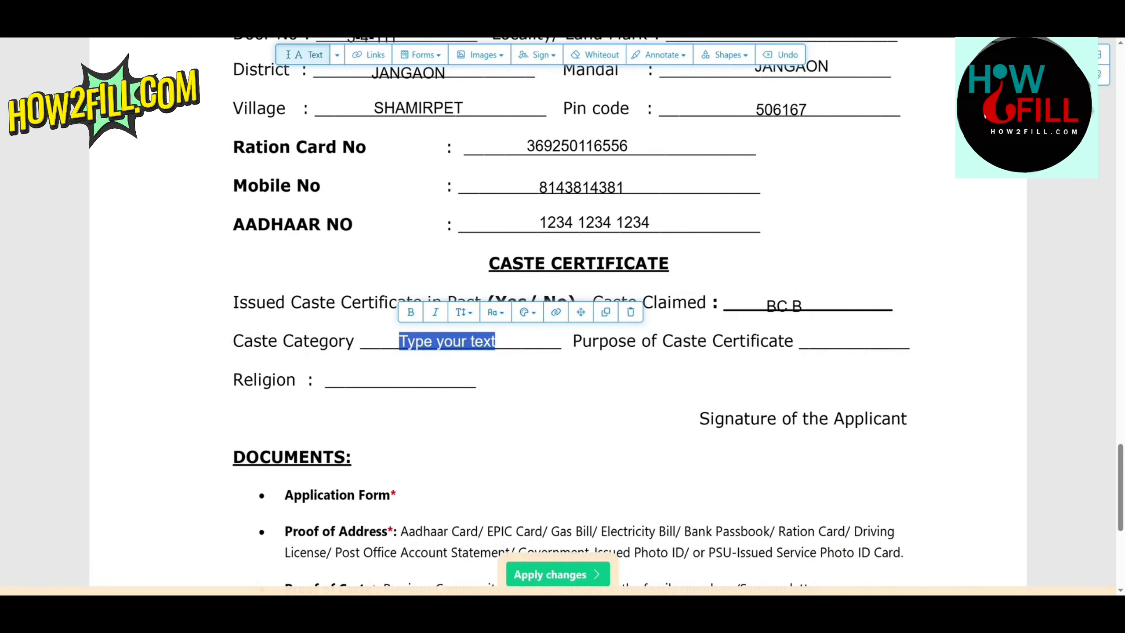
type("GOUD")
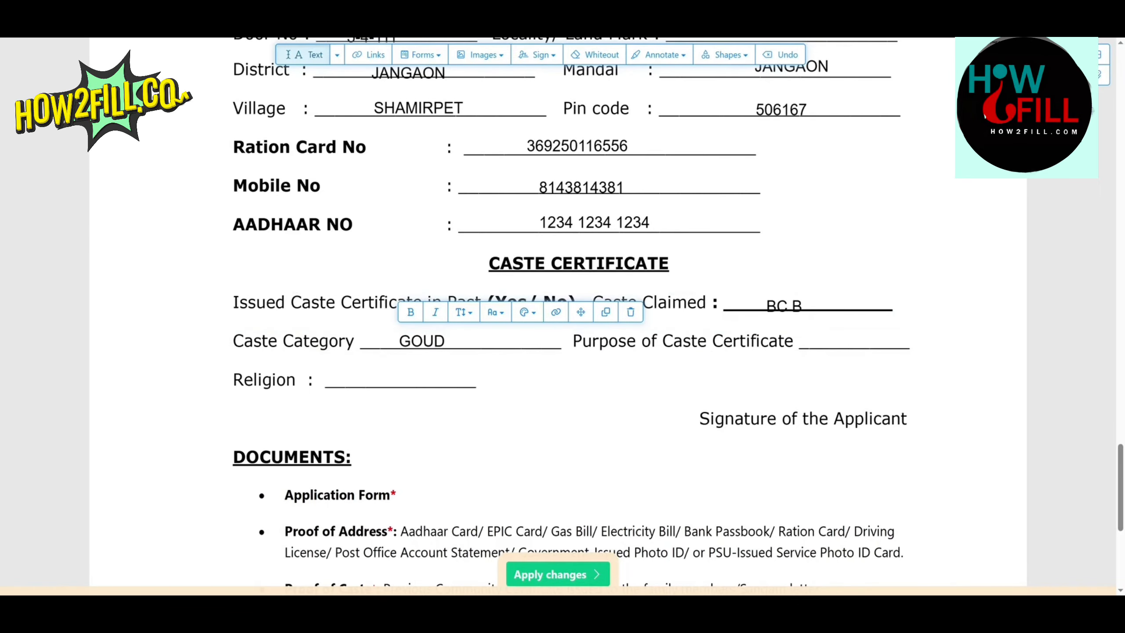
Step: Enter STUDY/GENERAL as the purpose of the caste certificate and HINDU as the religion
left_click(820, 341)
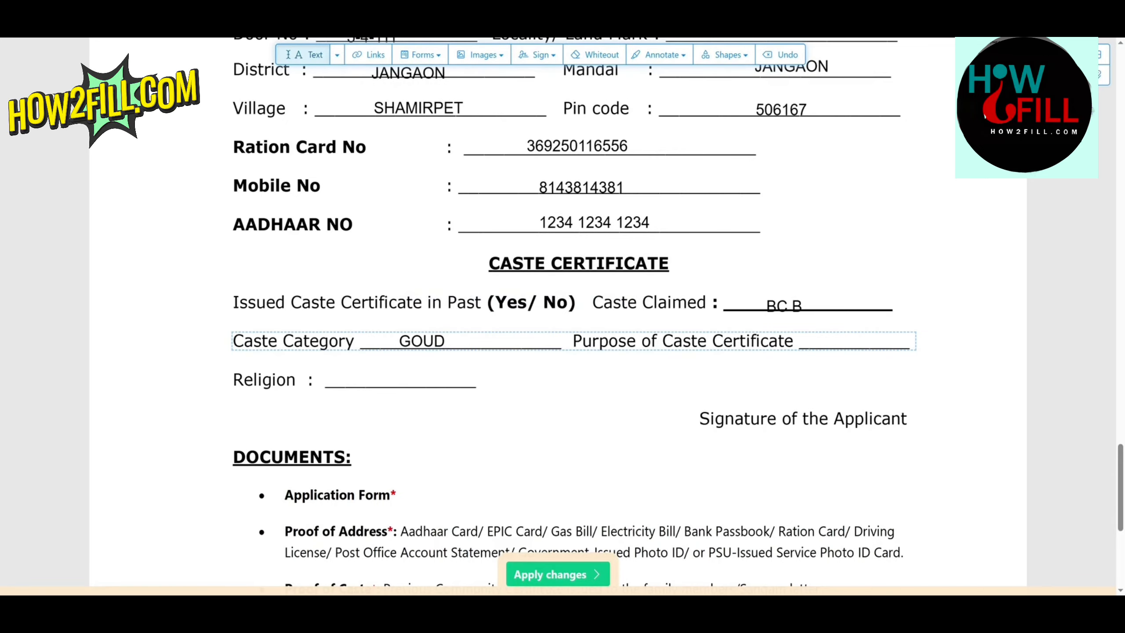
left_click(845, 341)
type("S")
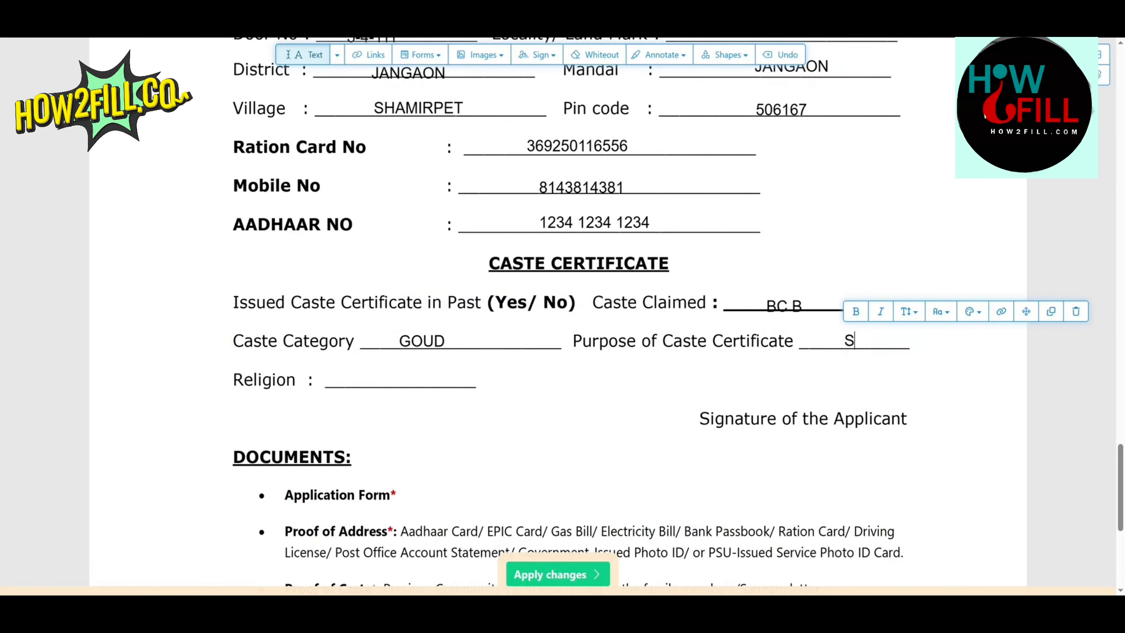
type("TUDY")
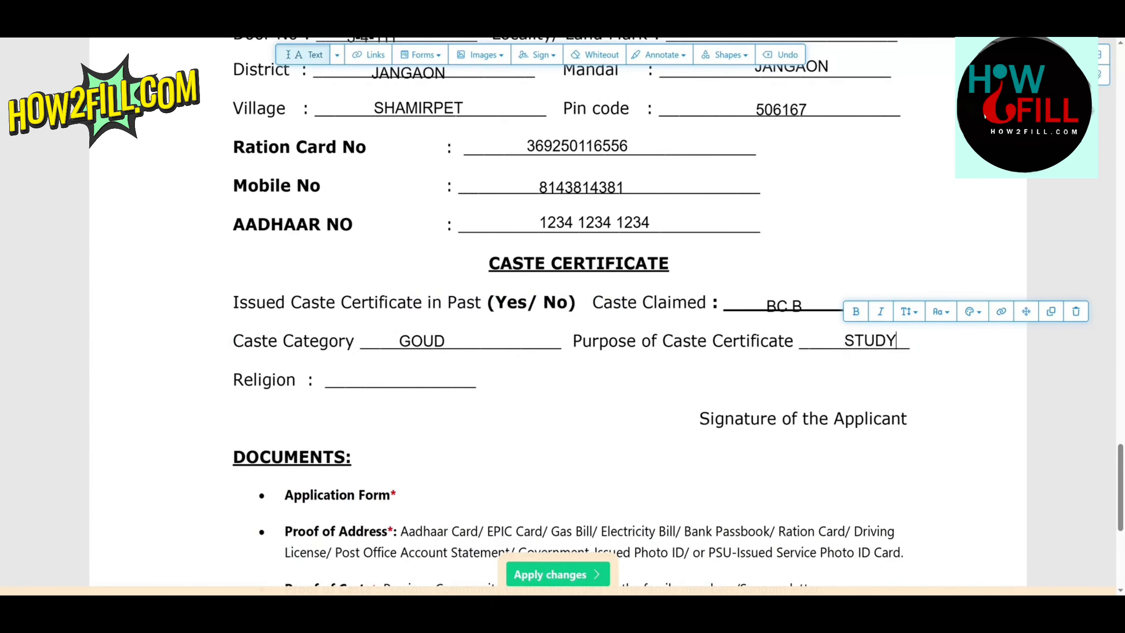
type("/GENERAL")
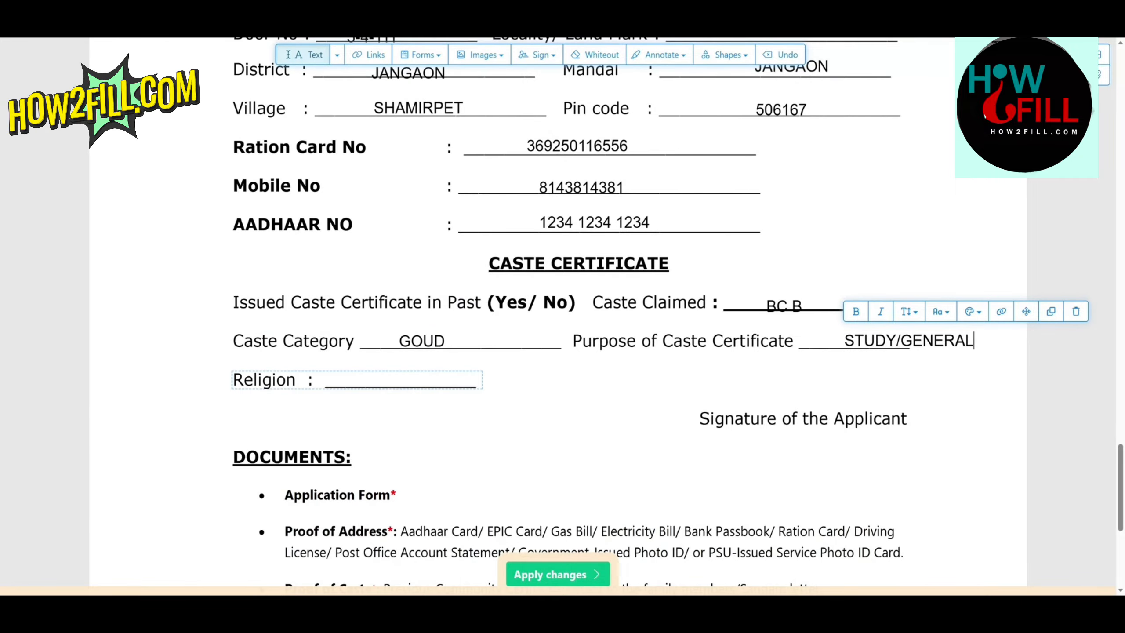
left_click(344, 380)
type("HINDU")
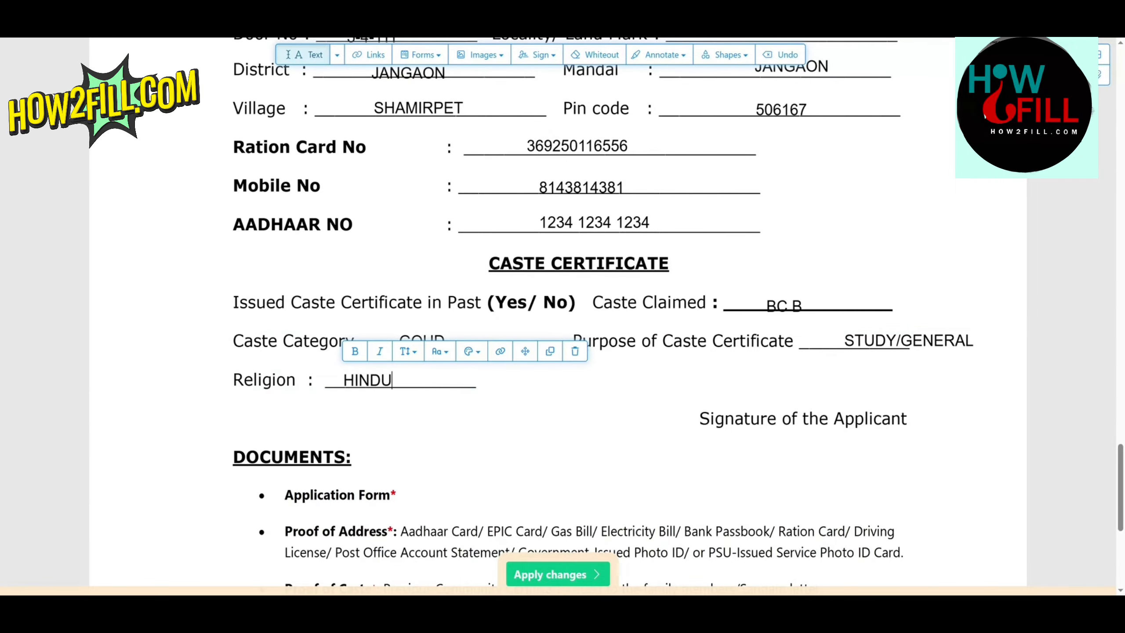
key("Escape")
Step: Add the applicant's name as the signature just above the Signature of the Applicant label
left_click(757, 402)
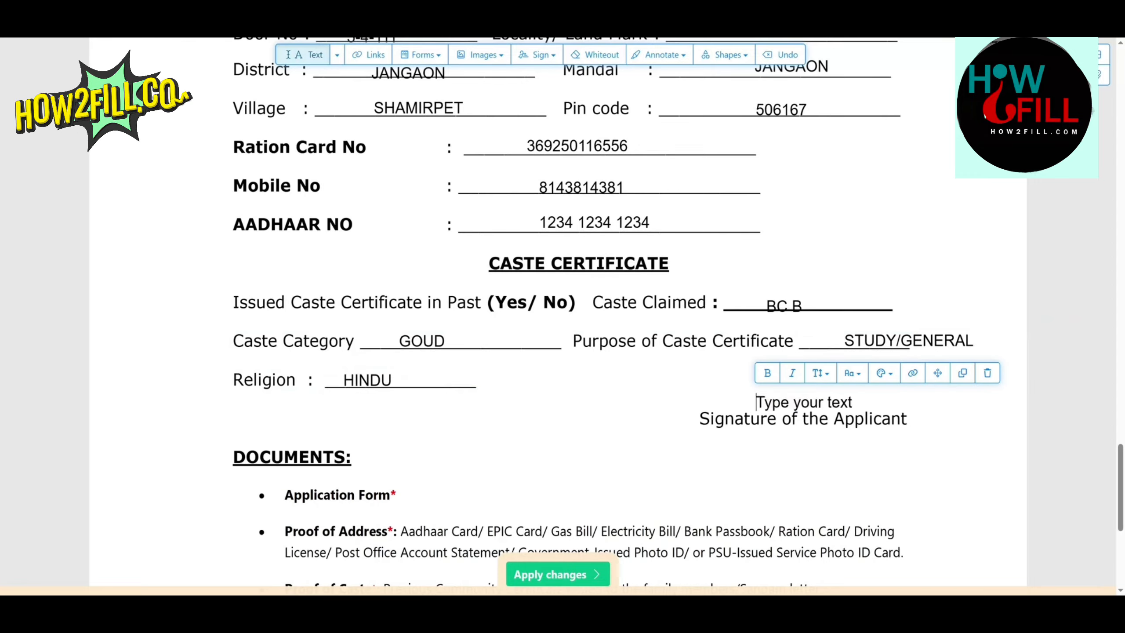
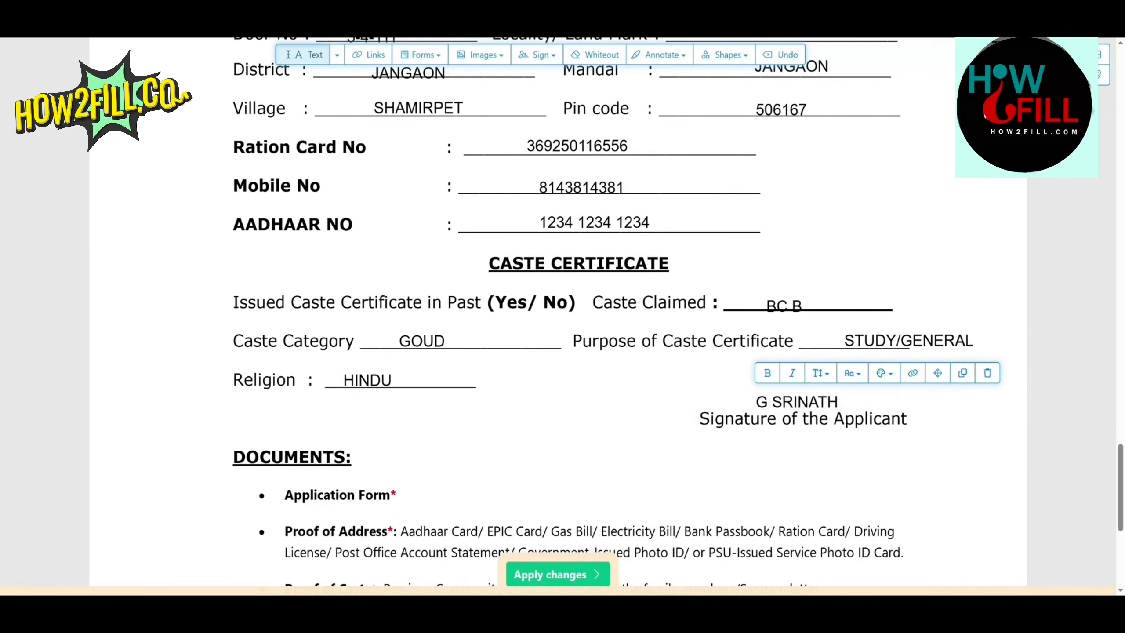
Step: Review the filled form and examine the Proof of Address and Proof of Caste requirements in the Documents list
scroll(562, 310, "up", 5)
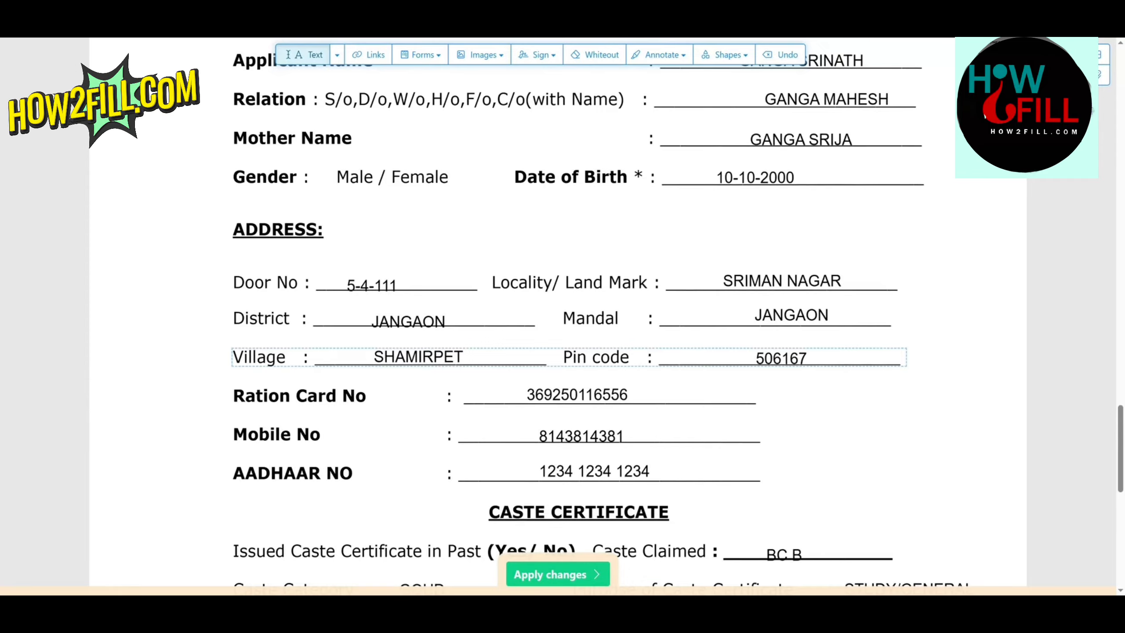
scroll(563, 311, "down", 8)
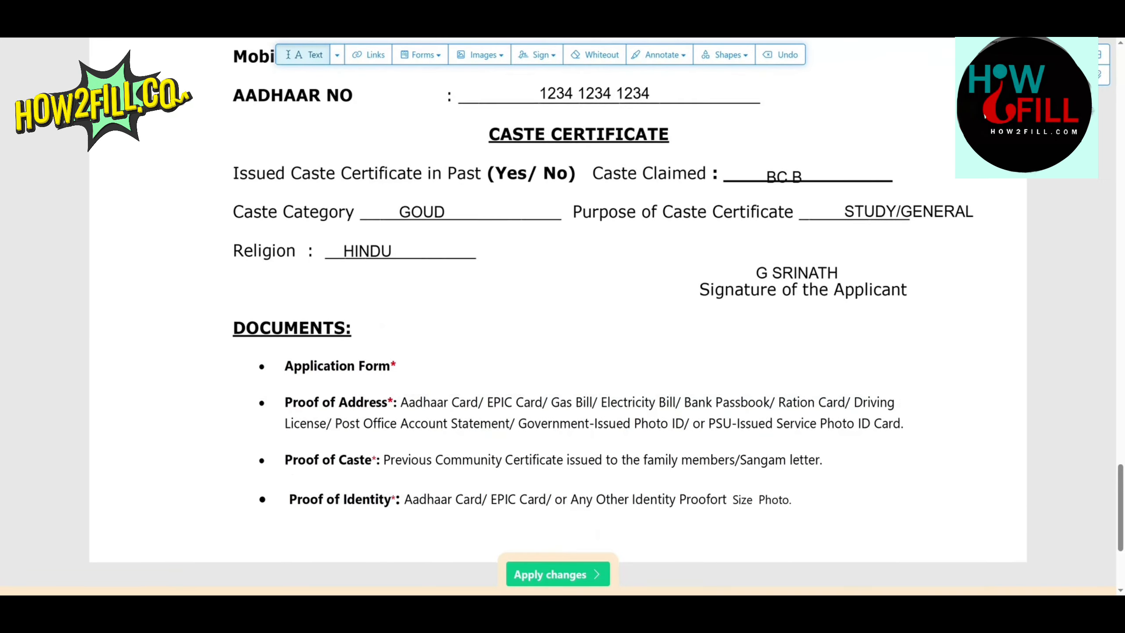
scroll(562, 310, "down", 1)
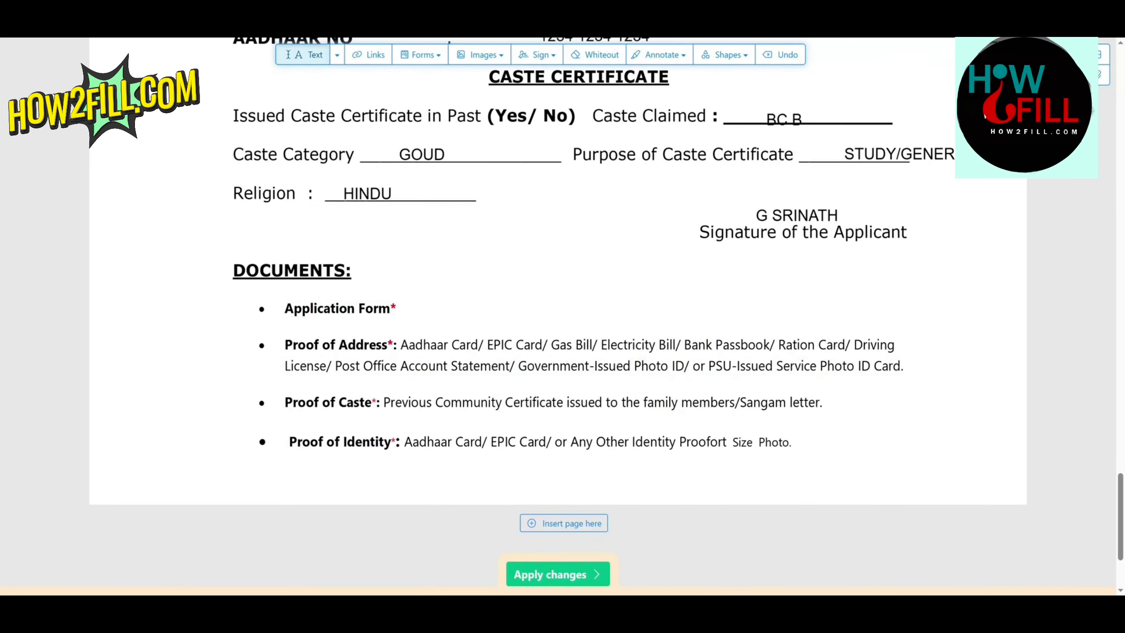
left_click(654, 345)
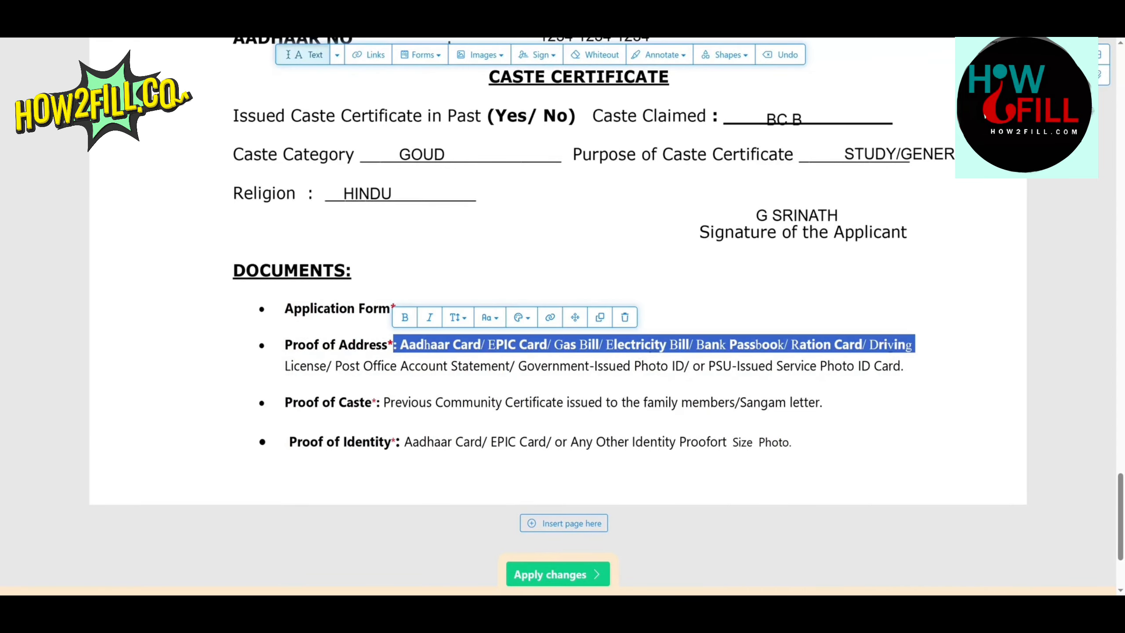
left_click(431, 345)
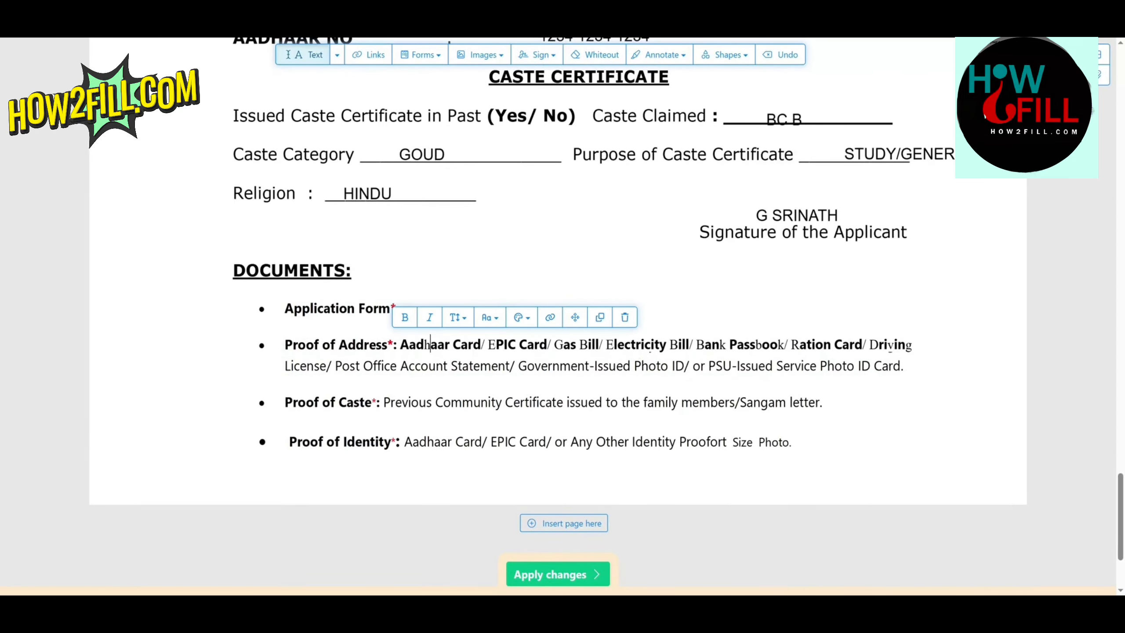
left_click(601, 403)
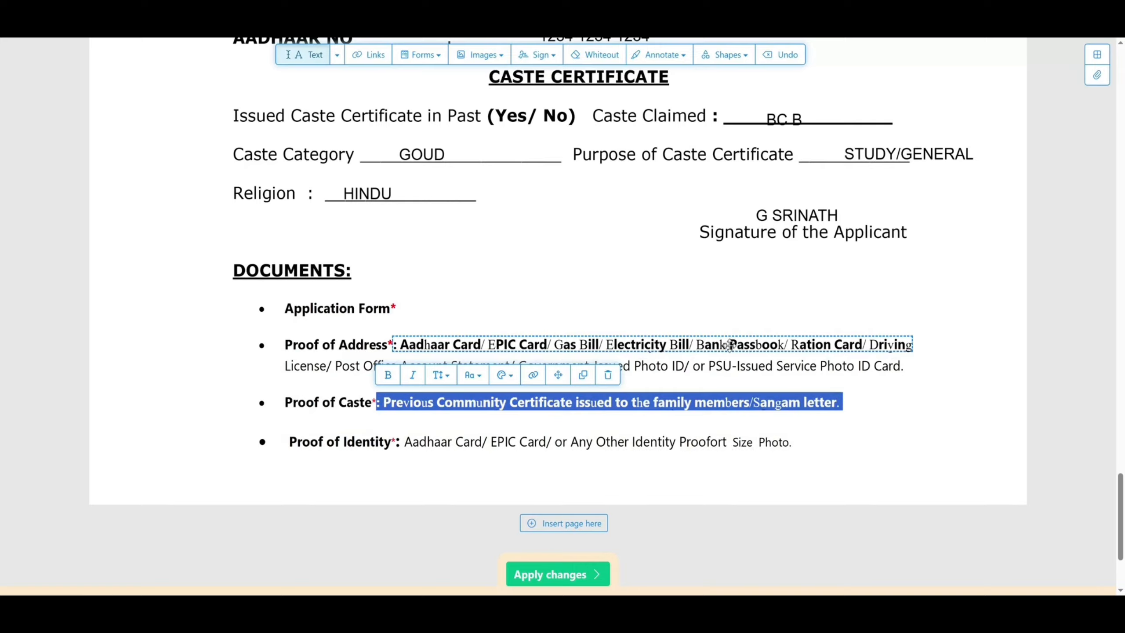
left_click(4, 407)
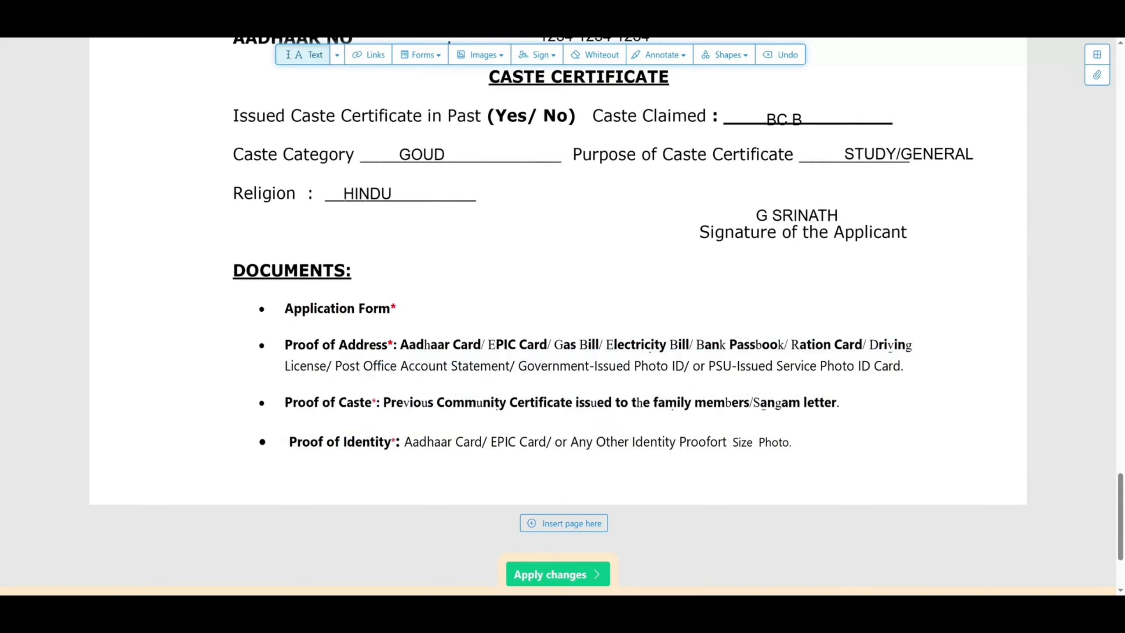